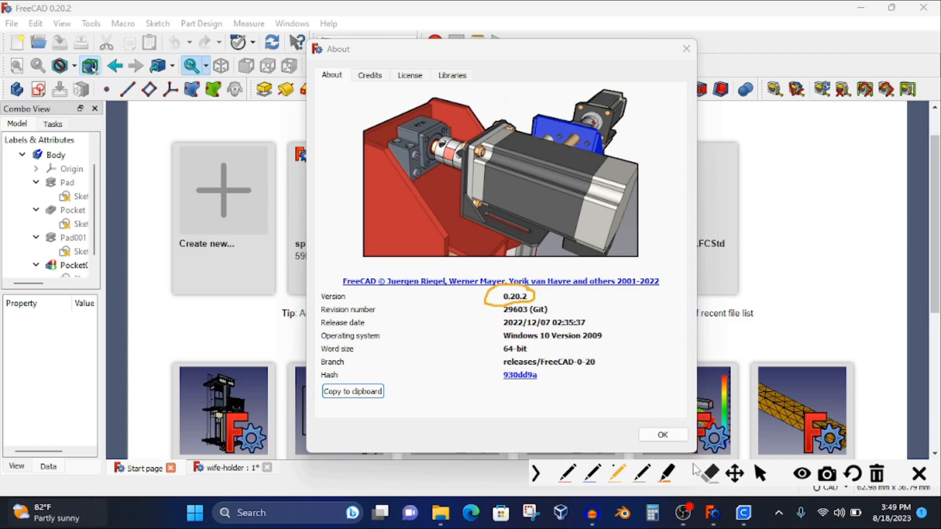
- Erase the pen mark around the FreeCAD version number and close the About dialog
click(709, 474)
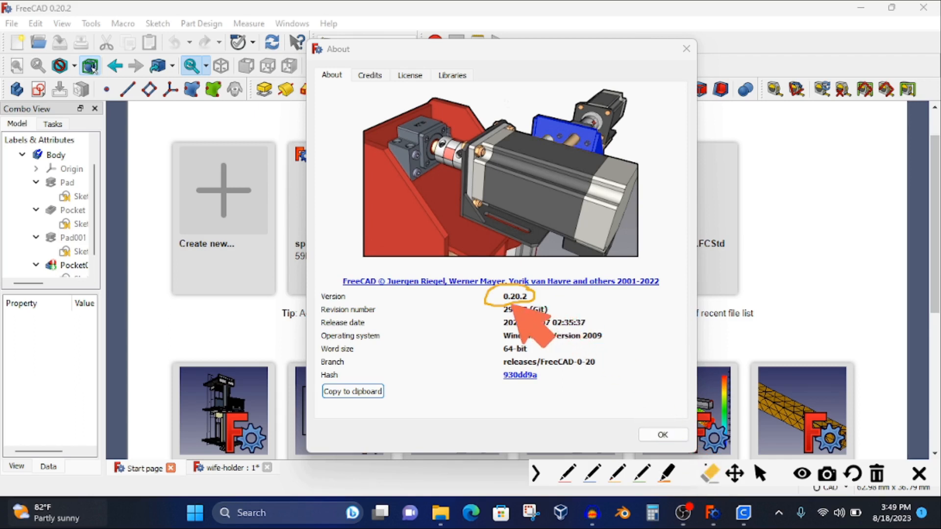
click(536, 295)
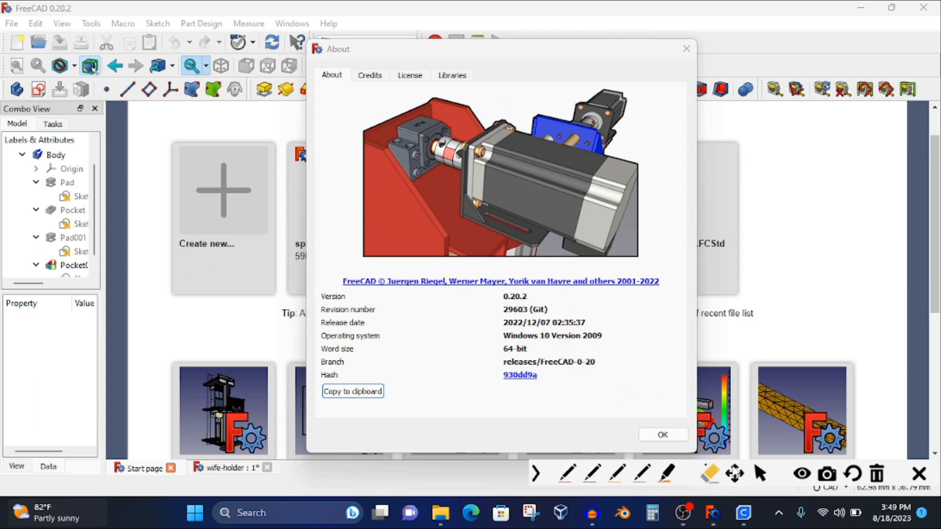
click(760, 473)
click(663, 435)
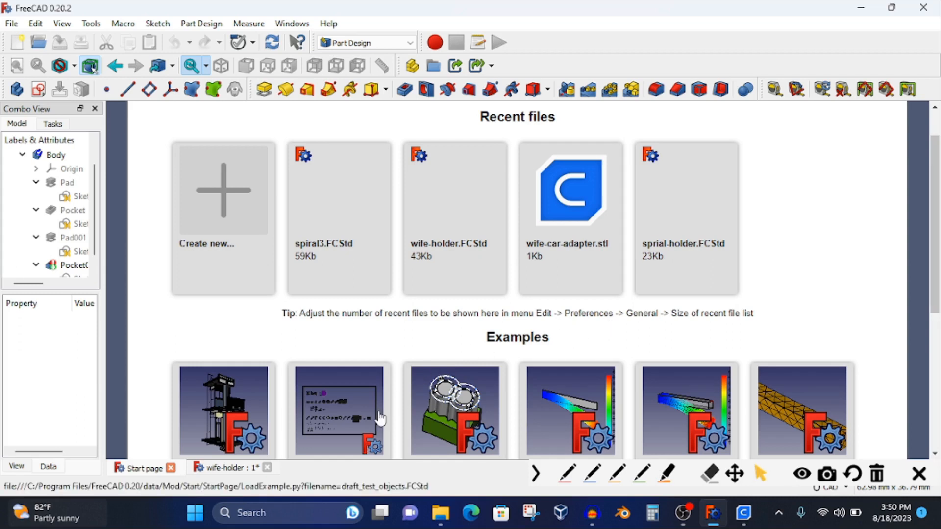
- Switch to the wife-holder document and examine the holder's shape from the front, top and left and at an angle
click(208, 472)
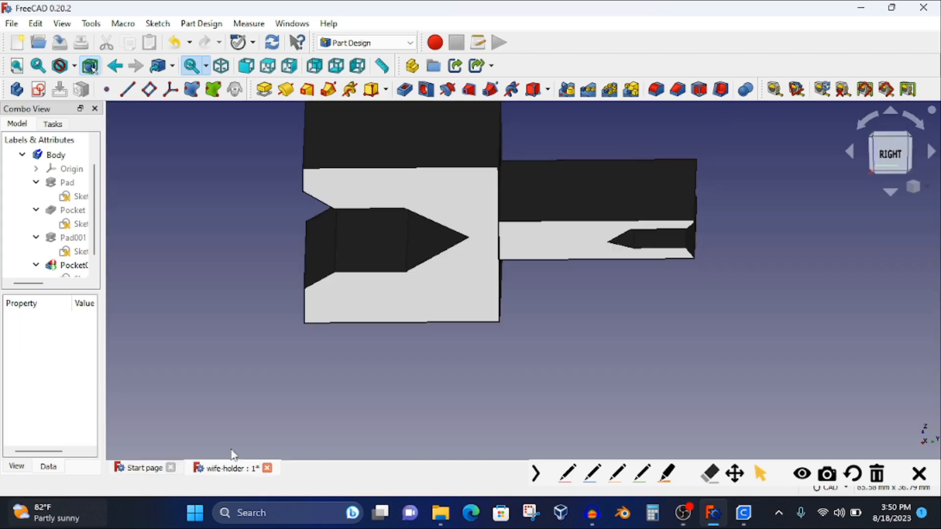
scroll(366, 330, up, 1)
scroll(364, 330, down, 1)
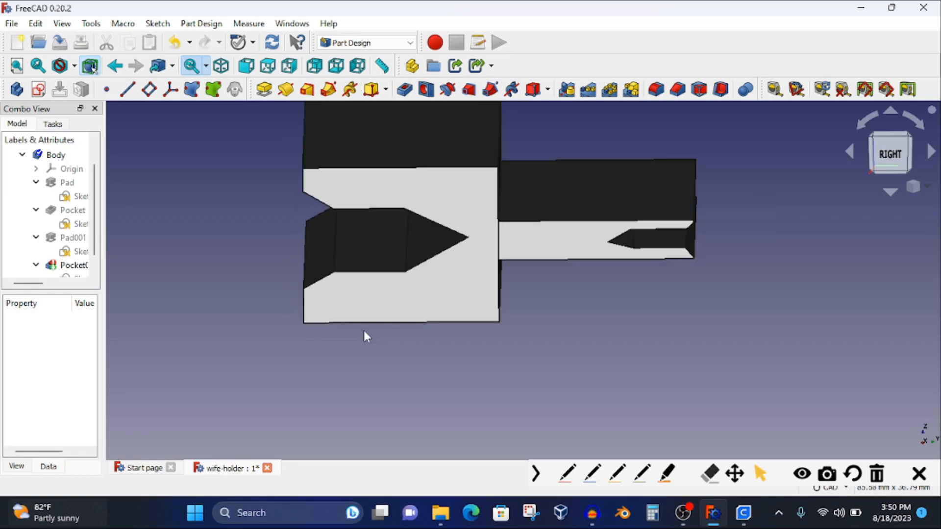
click(247, 66)
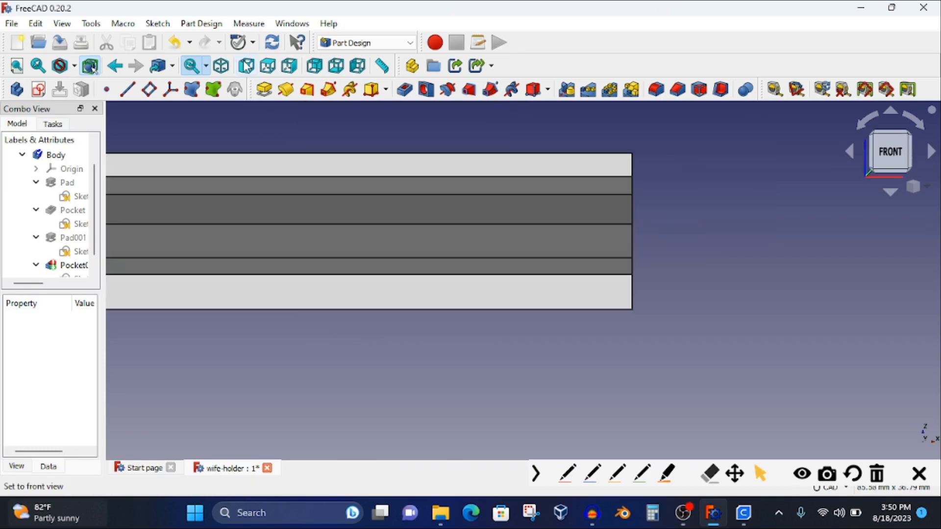
scroll(357, 157, down, 2)
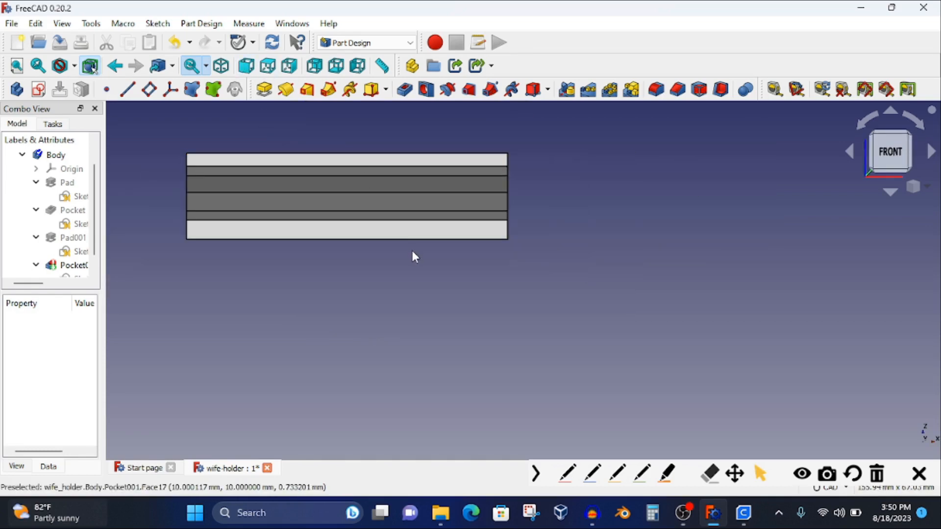
middle_drag(413, 251, 646, 290)
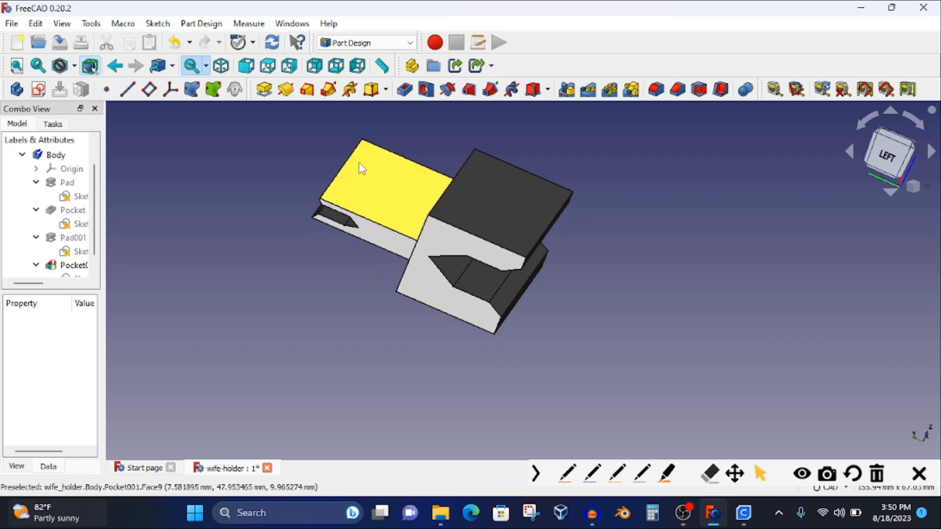
click(246, 69)
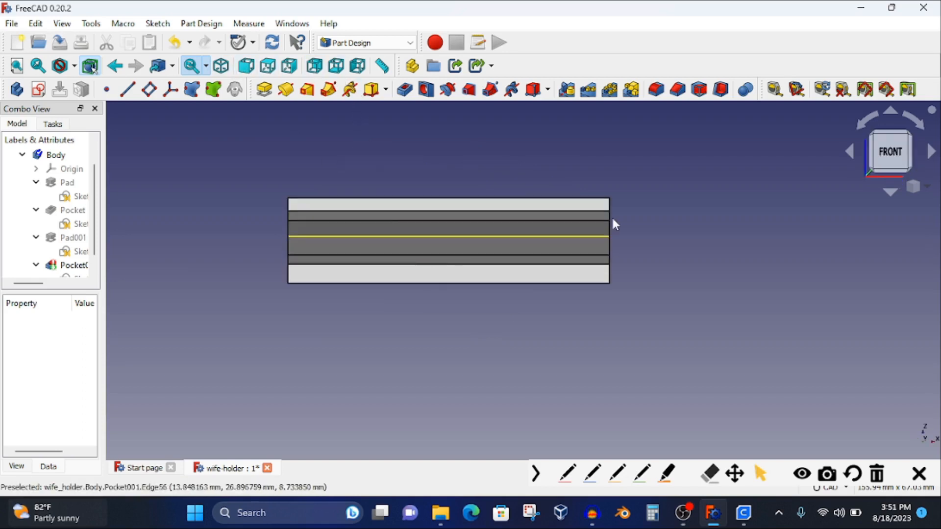
click(891, 191)
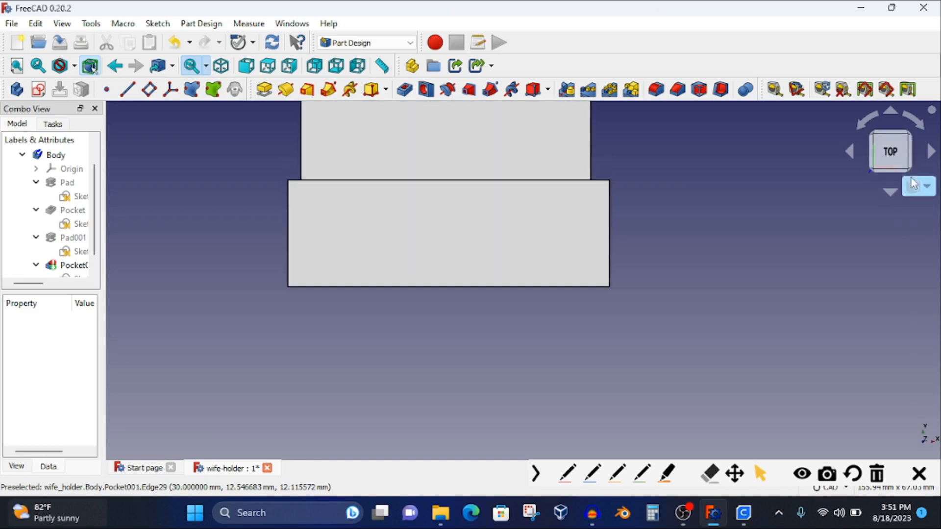
click(931, 156)
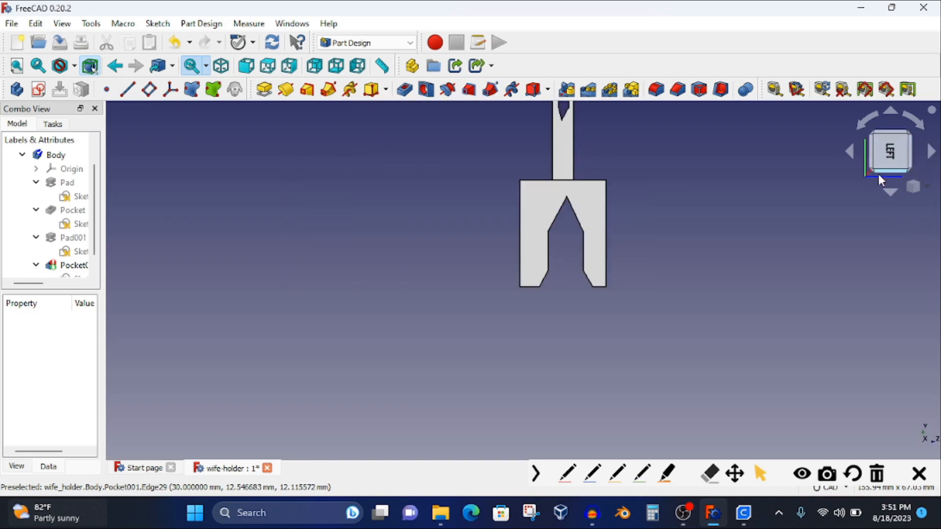
middle_drag(613, 308, 616, 363)
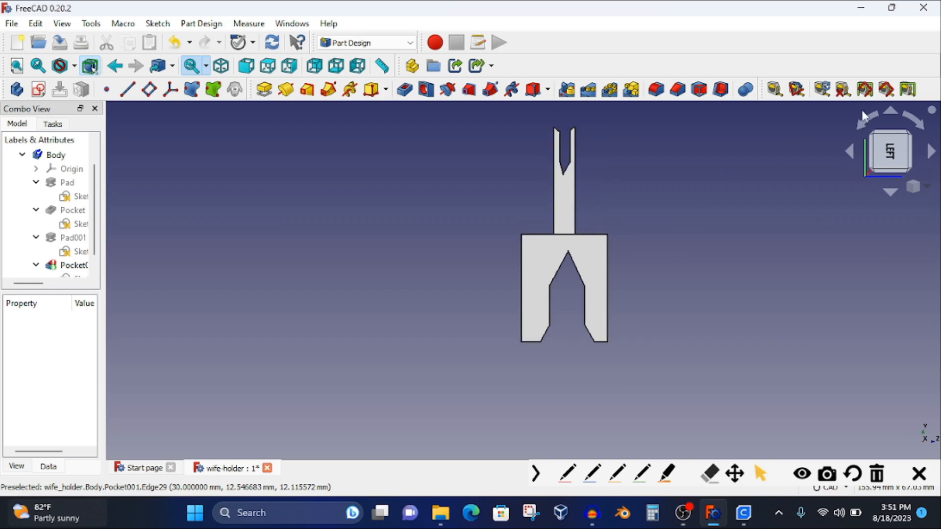
click(863, 123)
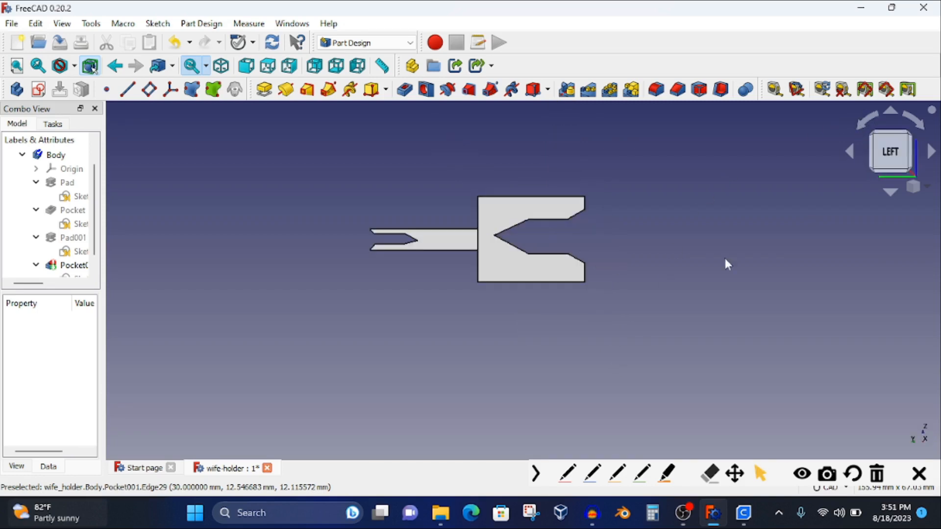
middle_drag(667, 309, 686, 315)
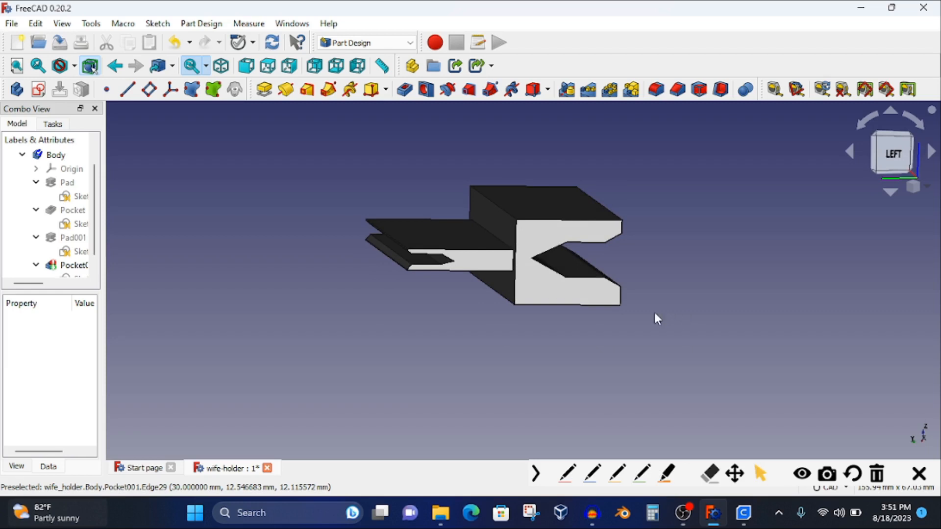
- Circle the holder's narrow slotted end with the yellow annotation pen, erase the circle, and return to the normal pointer
click(667, 481)
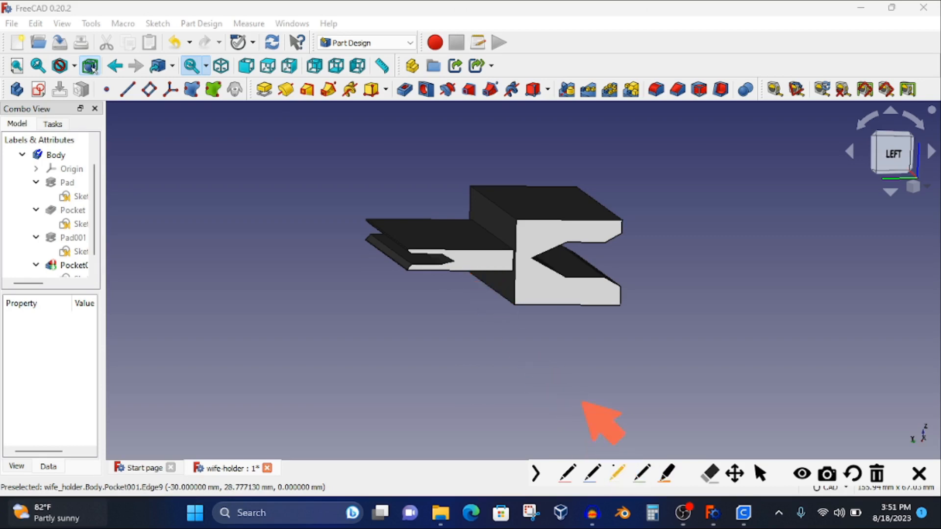
mouse_move(461, 278)
mouse_down()
mouse_move(467, 205)
mouse_move(387, 198)
mouse_move(378, 268)
mouse_move(414, 295)
mouse_move(460, 273)
mouse_move(444, 253)
mouse_up()
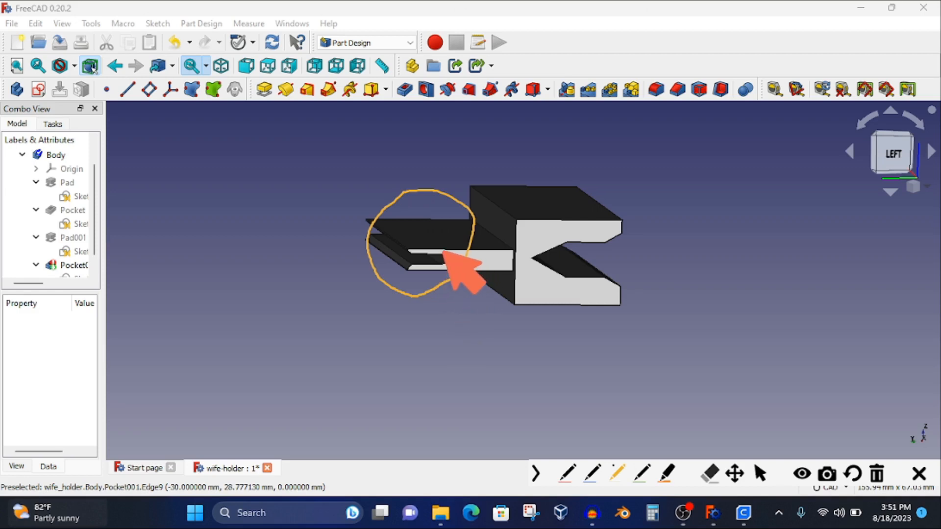
click(711, 475)
click(443, 281)
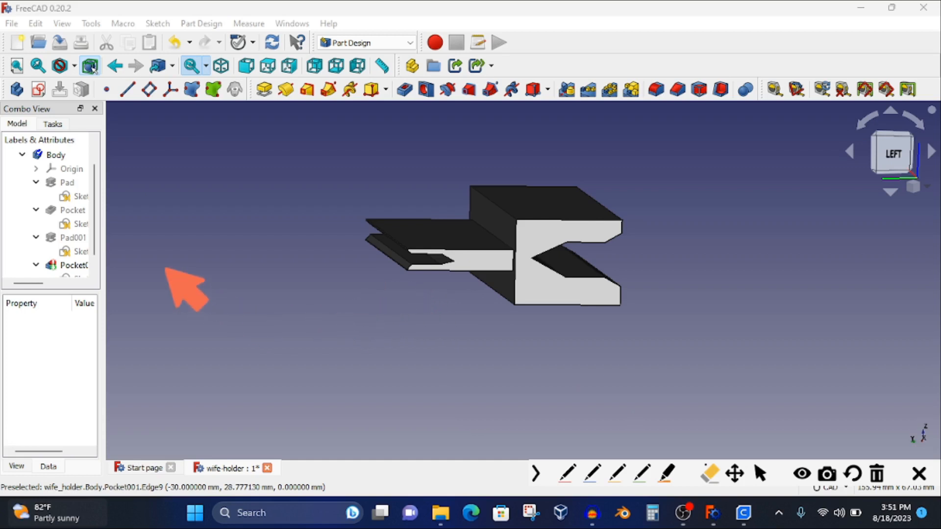
click(760, 474)
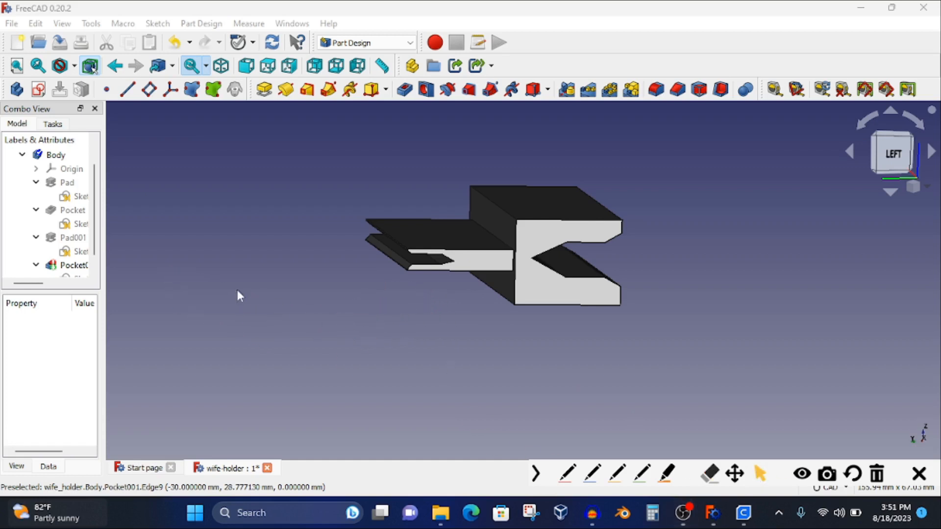
- Widen the model tree area and rename the Body to wife-holder
drag(104, 255, 266, 264)
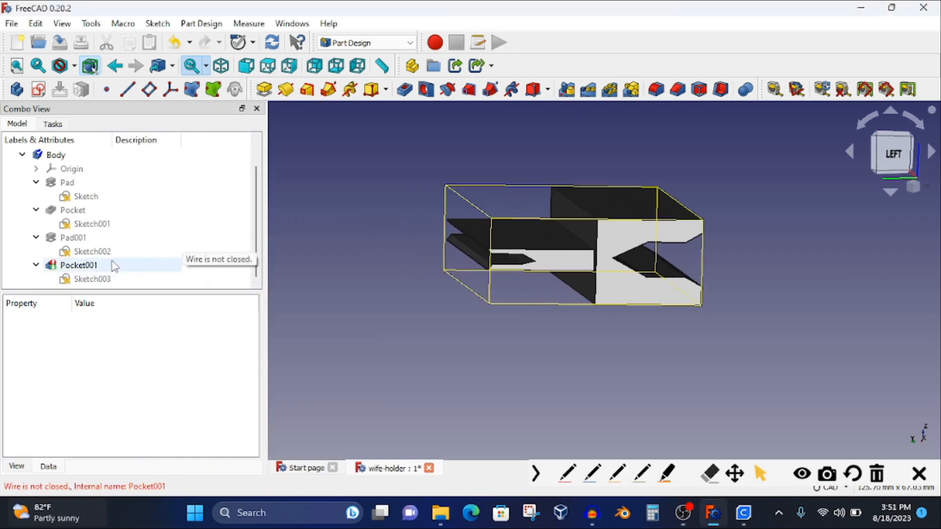
click(72, 160)
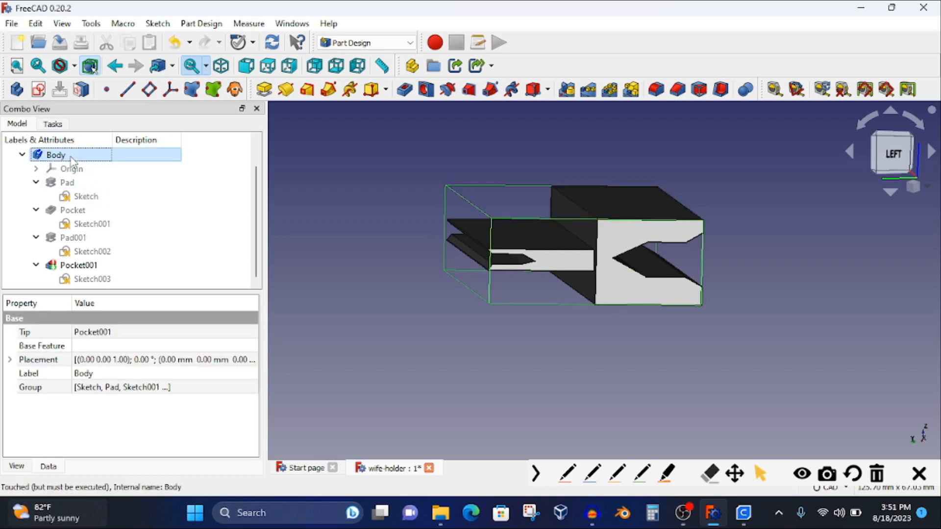
right_click(72, 160)
click(169, 415)
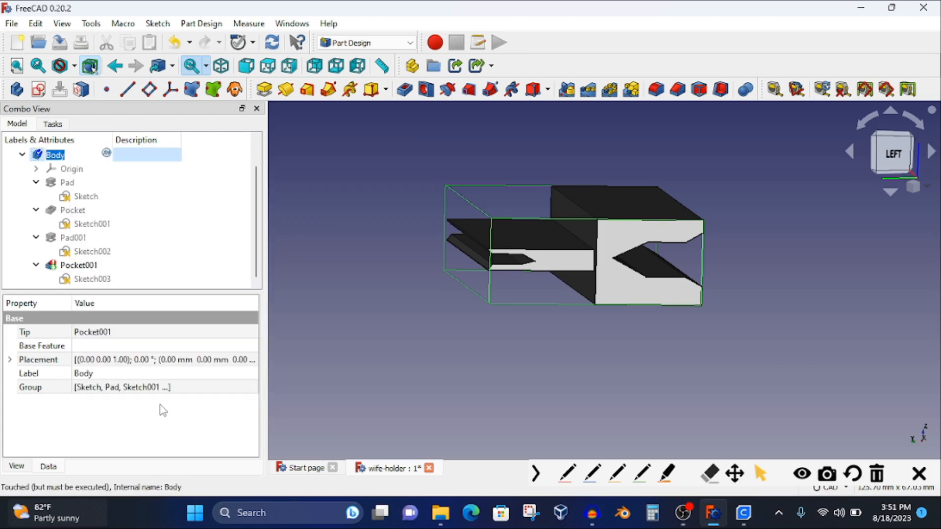
text(wife-holder)
key(Return)
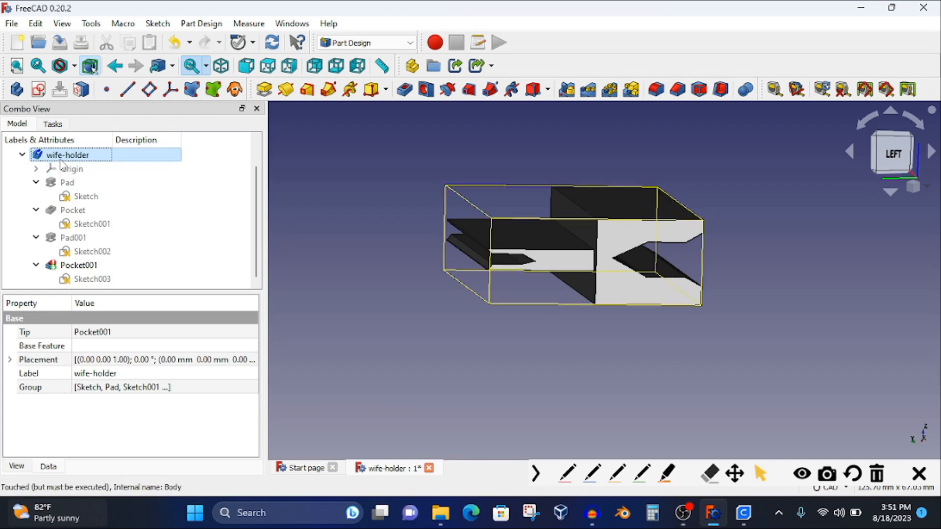
- Collapse the Pad, Pocket and Pad001 features in the model tree
click(36, 182)
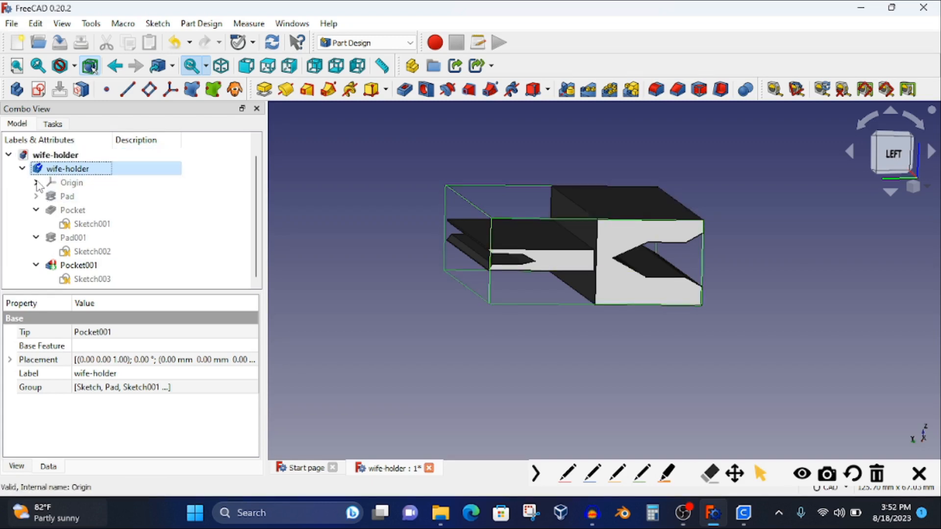
click(36, 210)
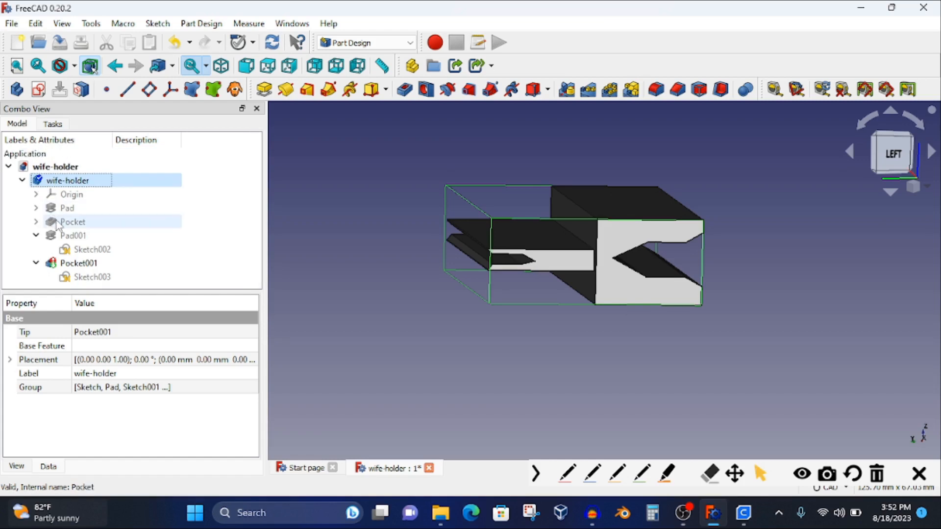
click(36, 236)
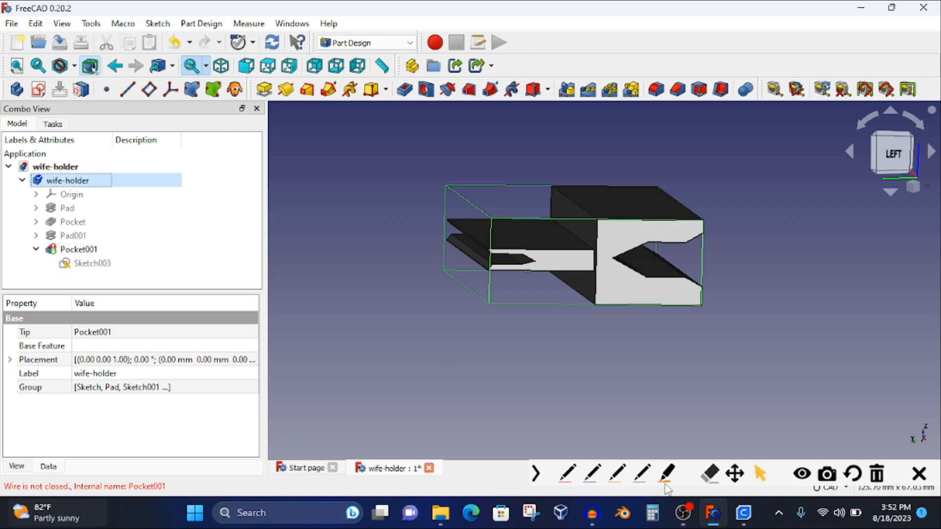
- Mark the solid area behind the narrow slot with the green annotation pen, erase the marks, and return to the normal pointer
click(643, 475)
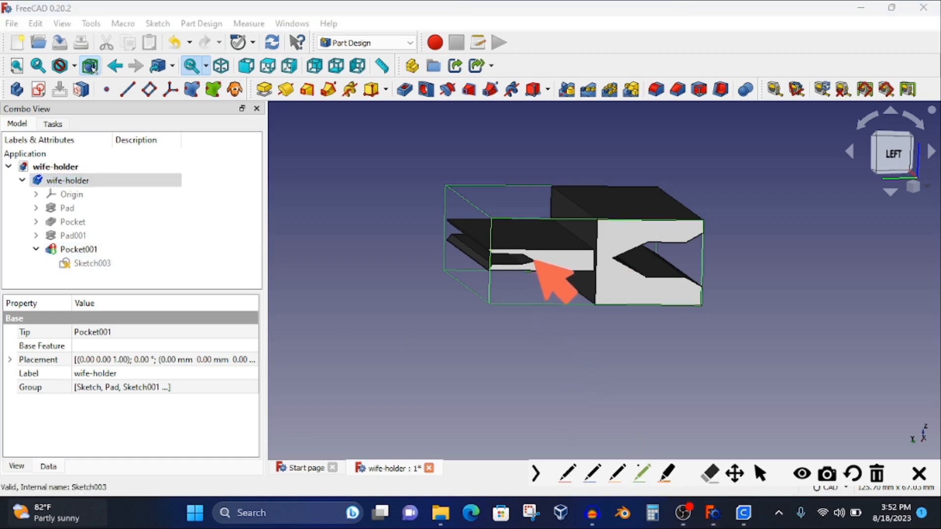
drag(533, 260, 580, 255)
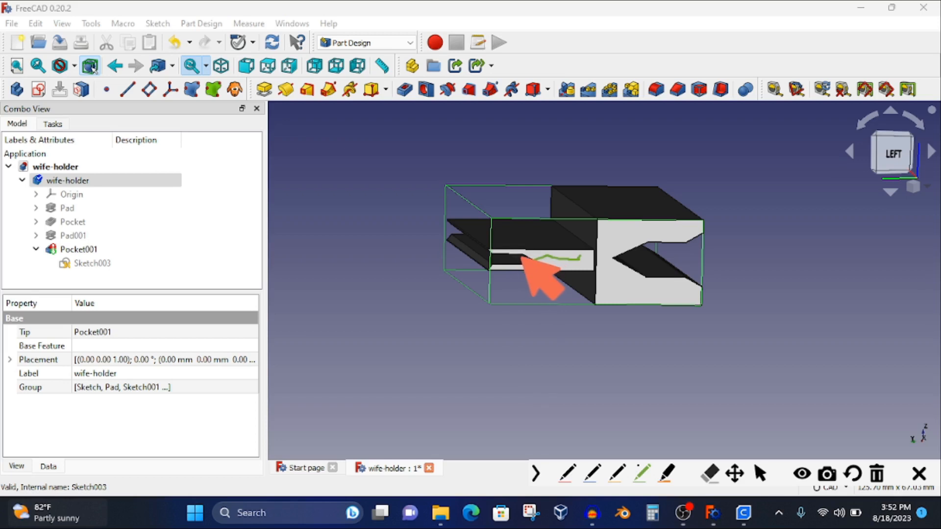
drag(528, 257, 565, 261)
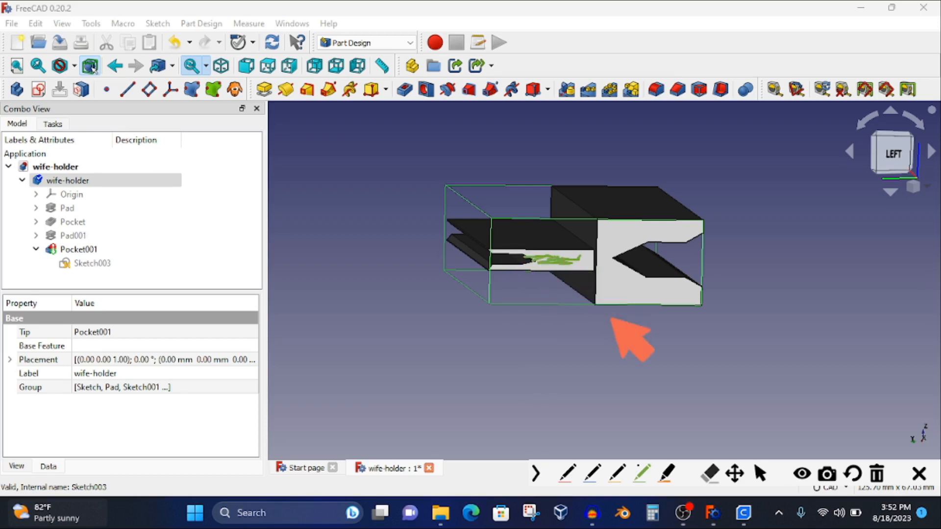
click(710, 473)
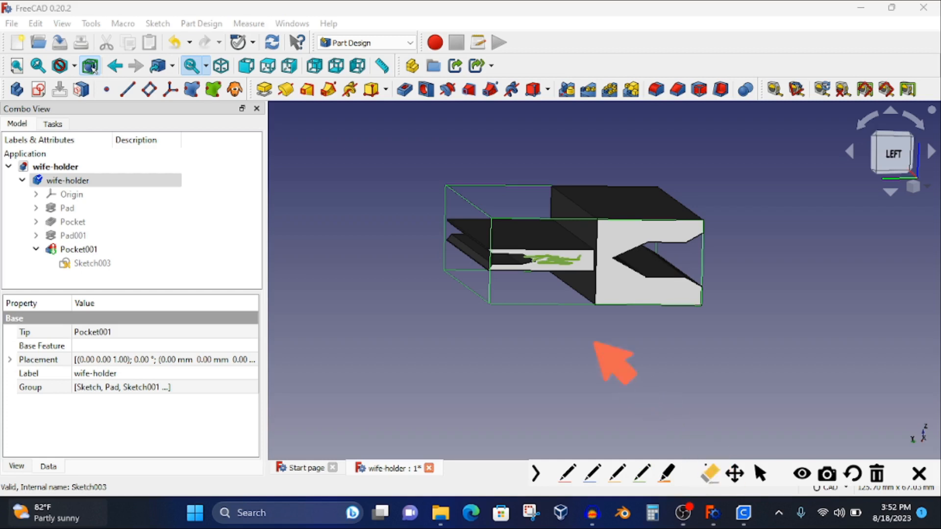
drag(563, 245, 580, 260)
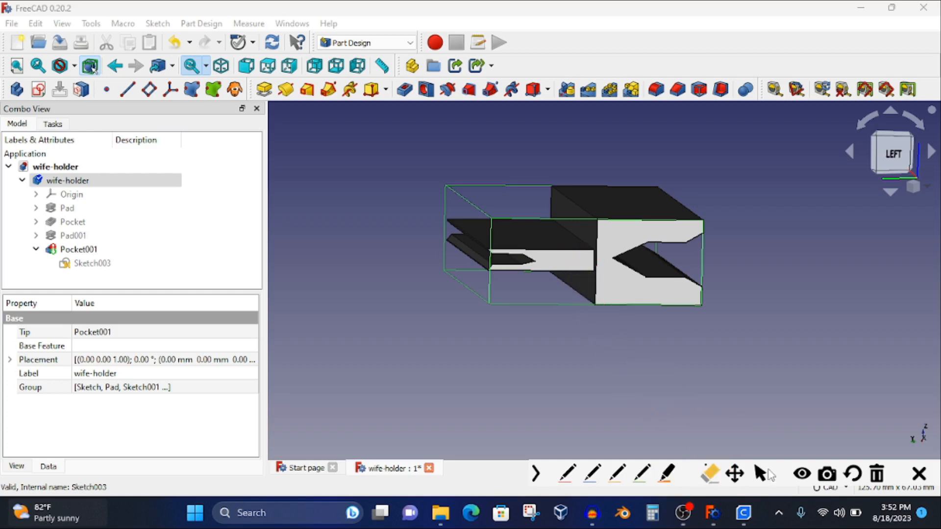
click(761, 478)
- Open Sketch003, circle its slot profile with the green annotation pen, erase the circle, then close the sketch and the report view
double_click(88, 263)
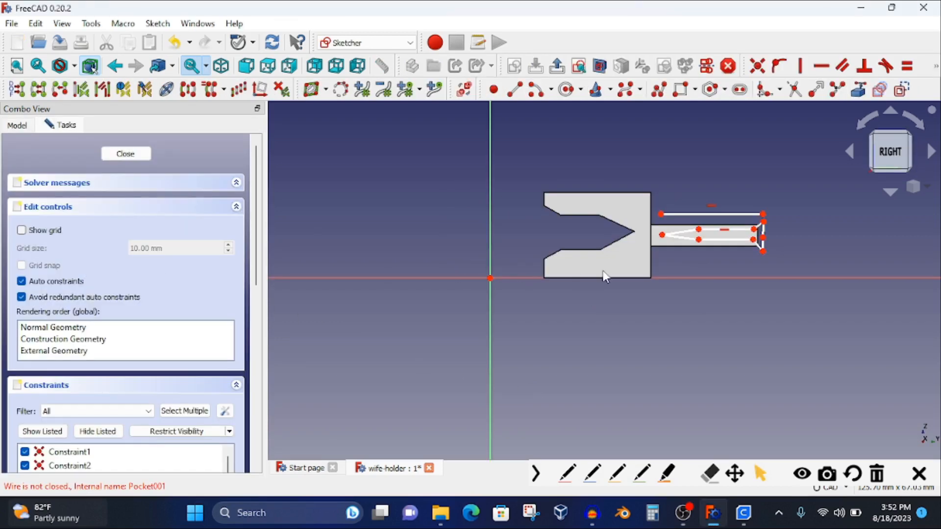
scroll(799, 290, up, 2)
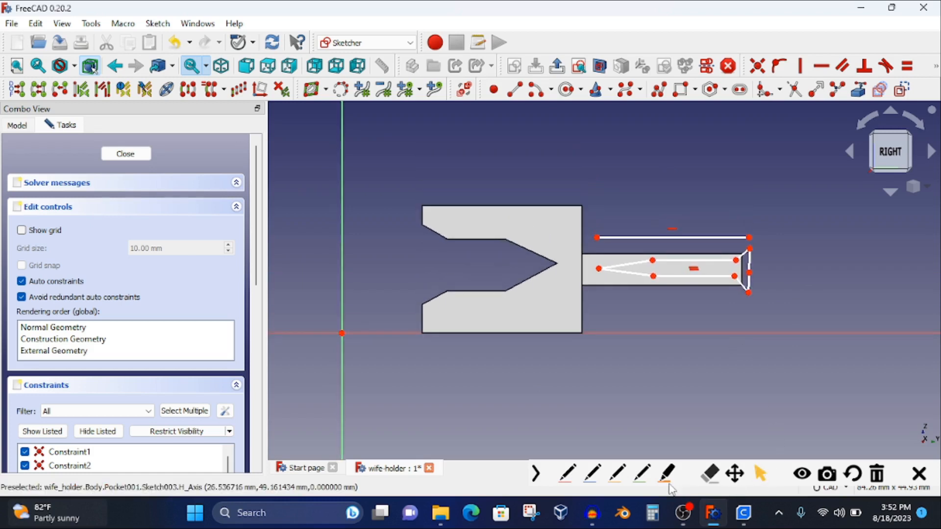
click(642, 477)
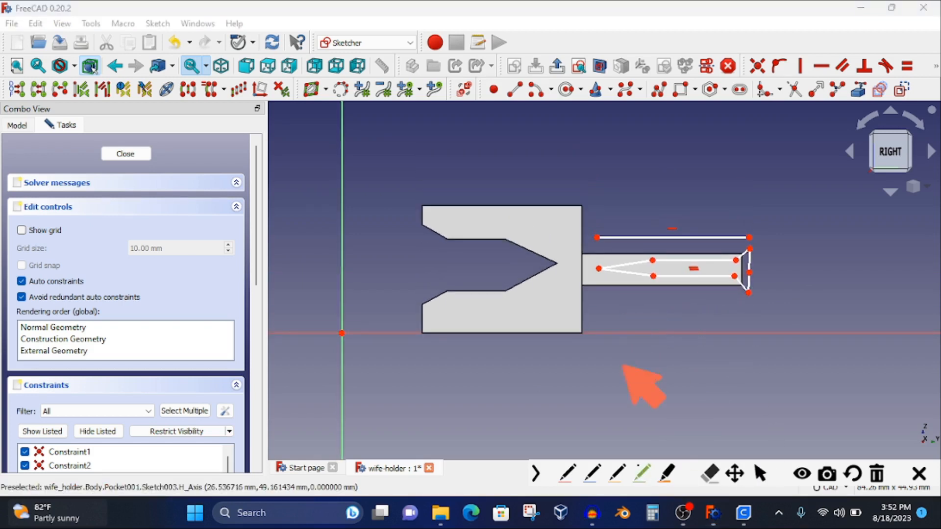
mouse_move(580, 303)
mouse_down()
mouse_move(705, 300)
mouse_move(779, 276)
mouse_move(771, 223)
mouse_move(595, 202)
mouse_move(562, 272)
mouse_move(578, 310)
mouse_move(586, 302)
mouse_up()
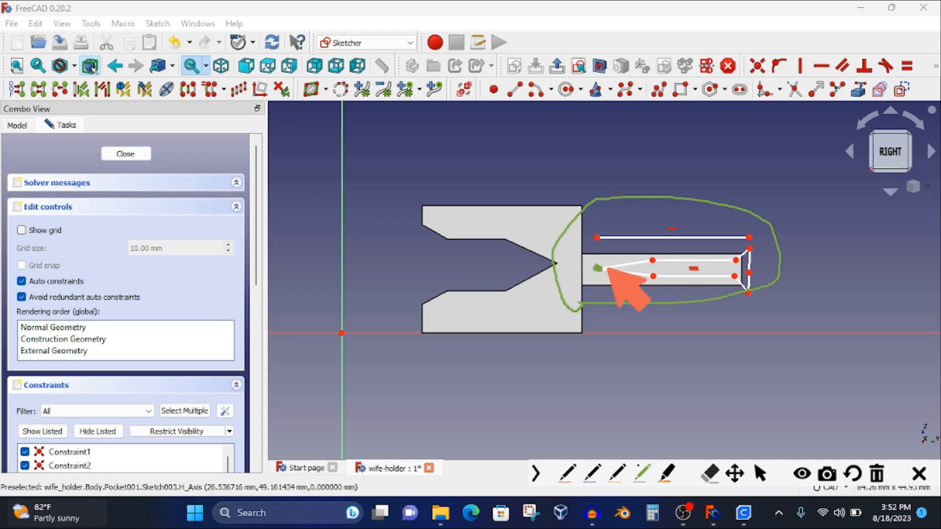
click(710, 473)
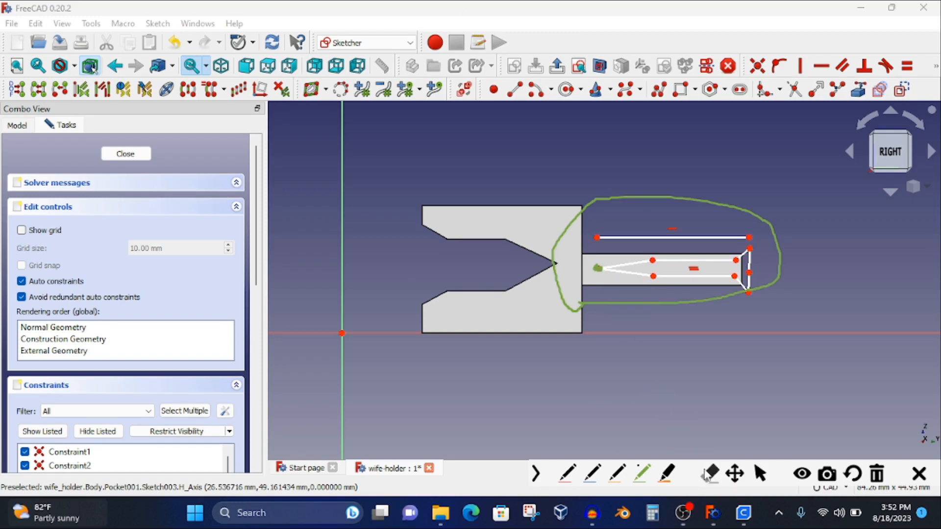
click(652, 303)
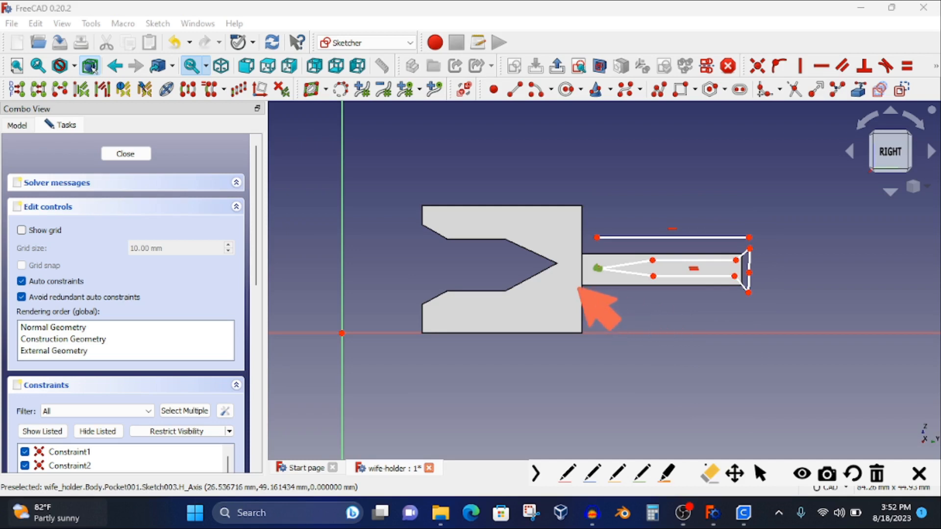
click(760, 473)
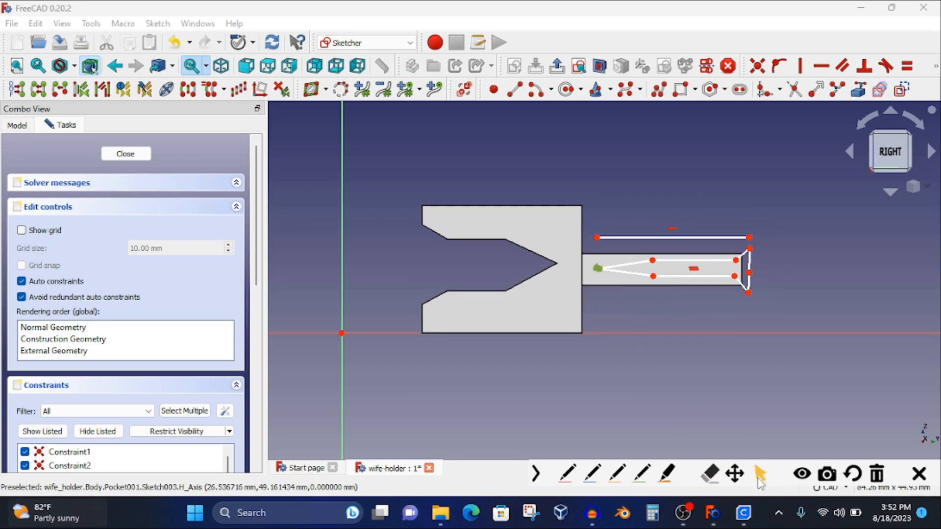
click(125, 154)
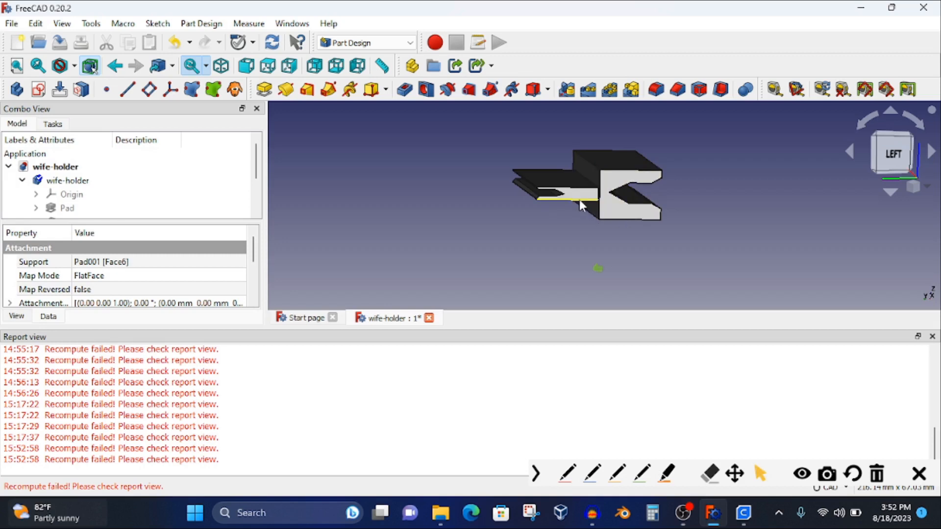
scroll(579, 199, up, 2)
click(932, 336)
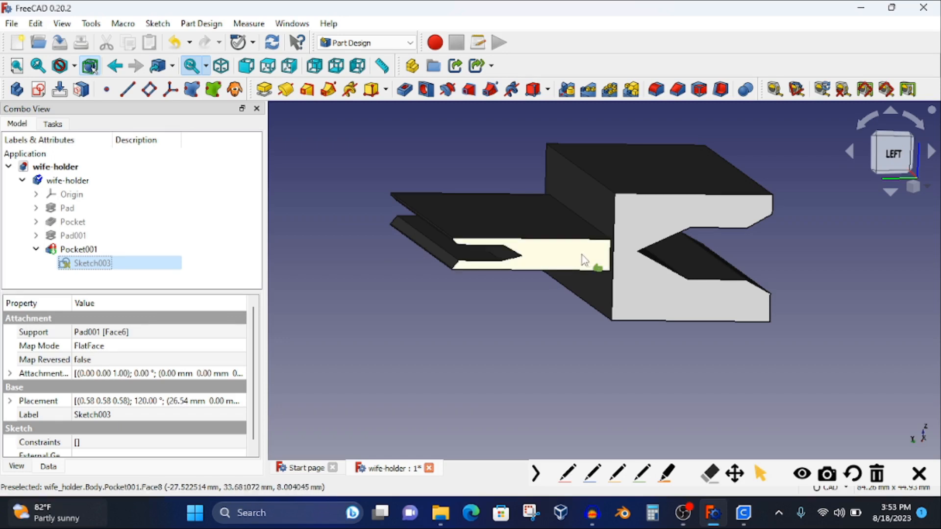
- Reopen Sketch003, mark the slot profile's pointed end with the green annotation pen, erase the mark, and close the sketch and report view
double_click(96, 264)
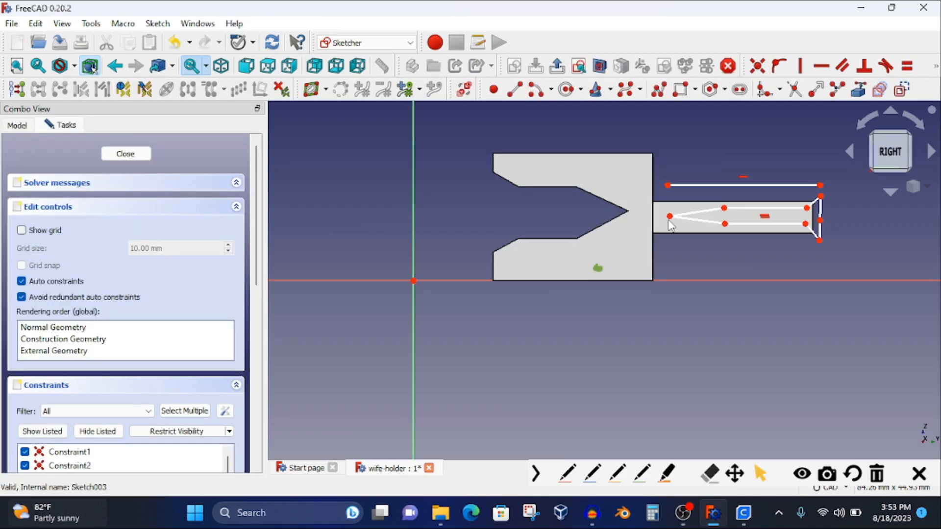
click(643, 474)
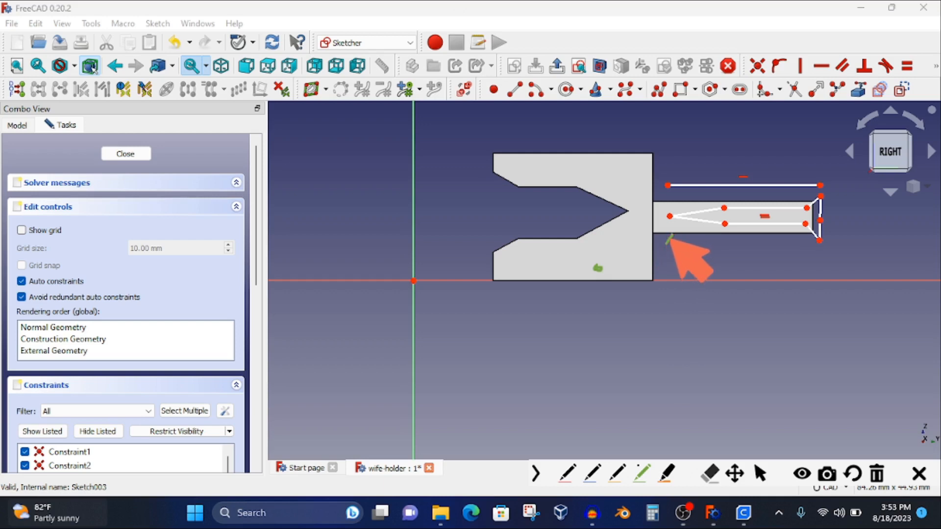
drag(666, 243, 673, 236)
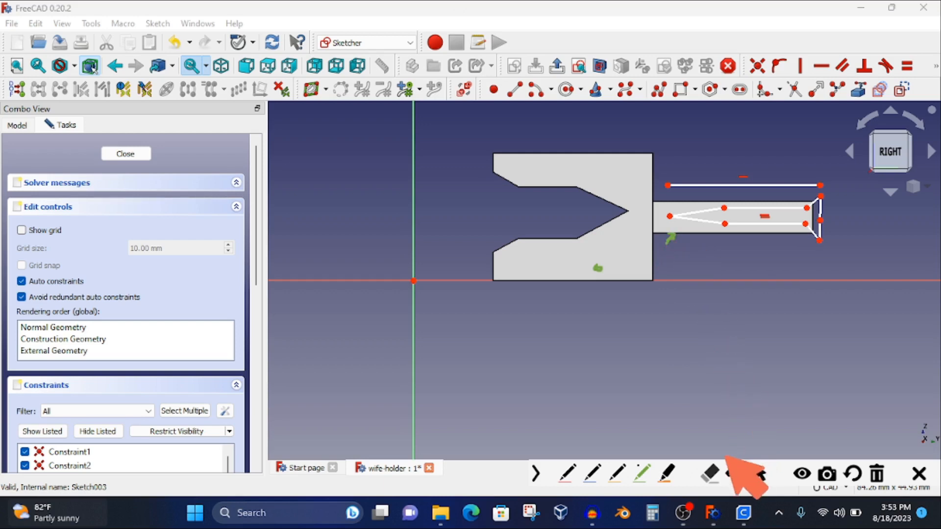
click(710, 474)
click(671, 238)
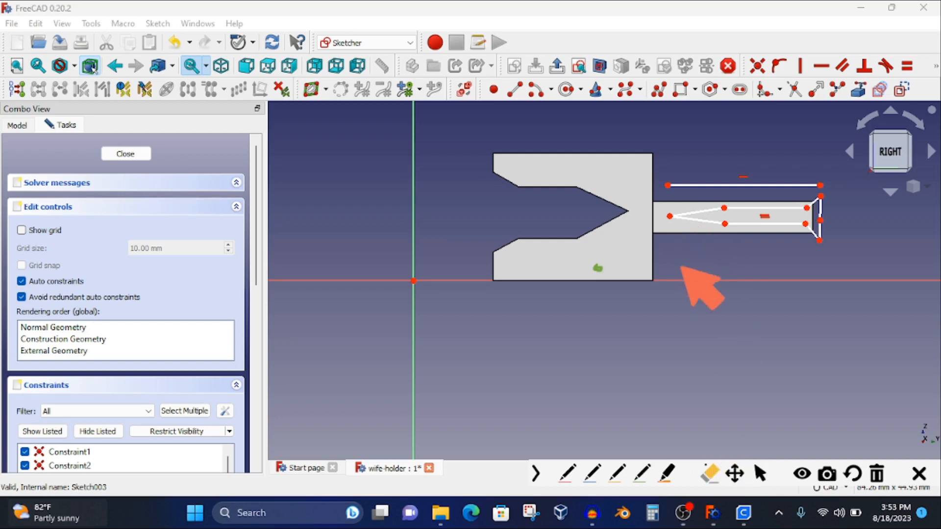
click(761, 474)
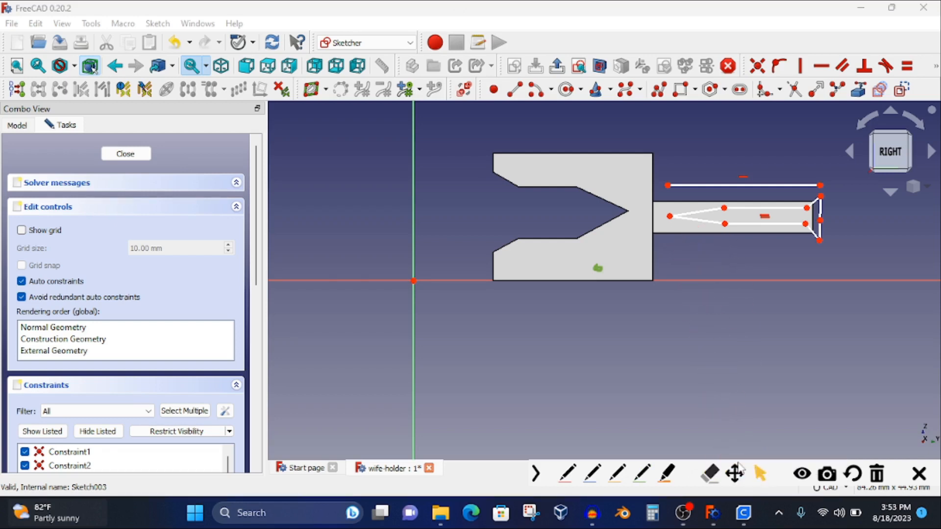
click(125, 154)
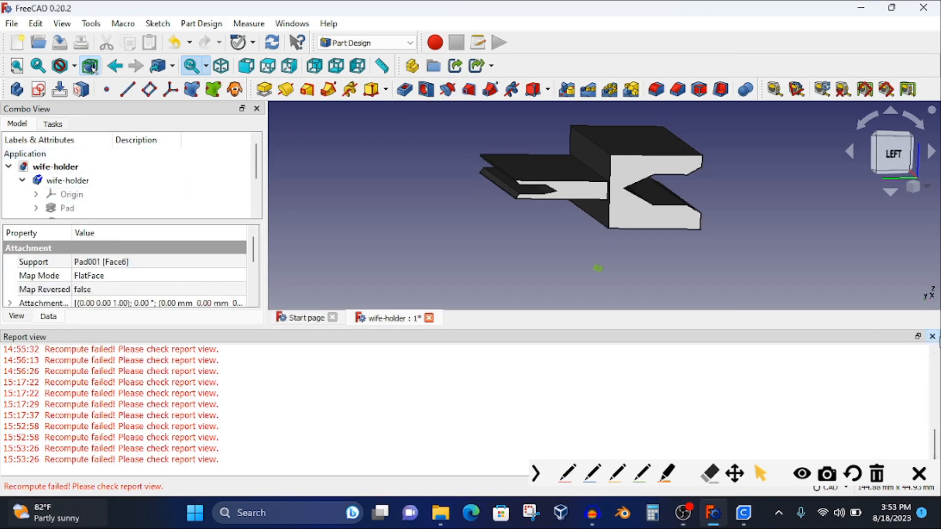
click(933, 336)
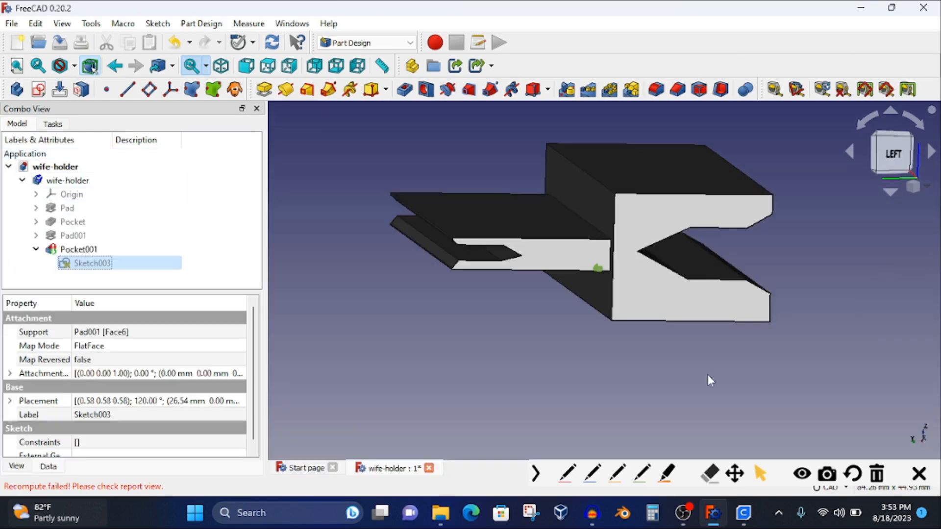
- Show the Pad, Pocket, Pad001 and Pocket001 features one after another to review how the holder was built
click(72, 210)
key(space)
key(space)
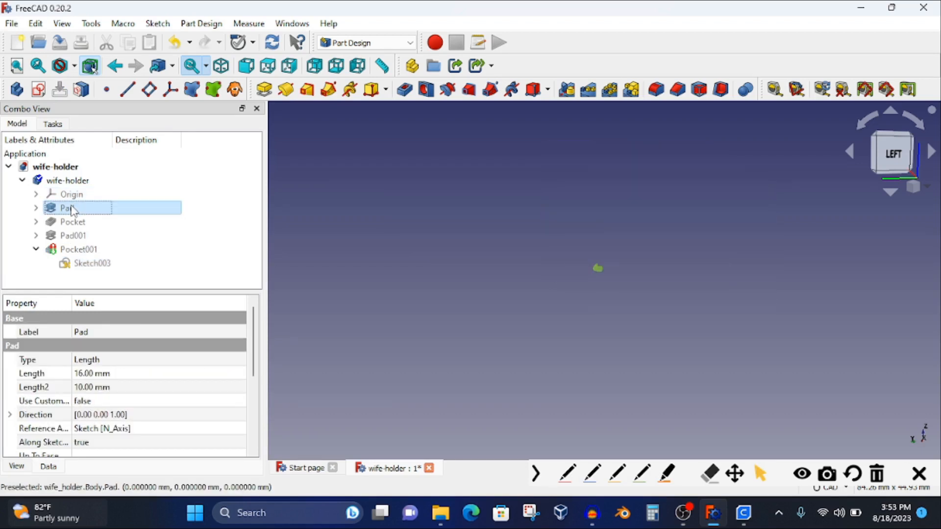
key(space)
click(74, 223)
key(space)
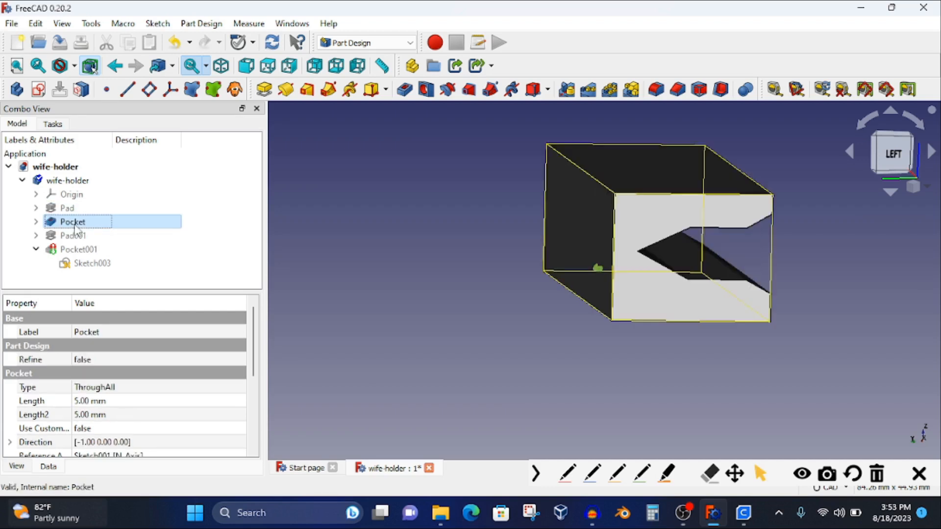
click(76, 237)
key(space)
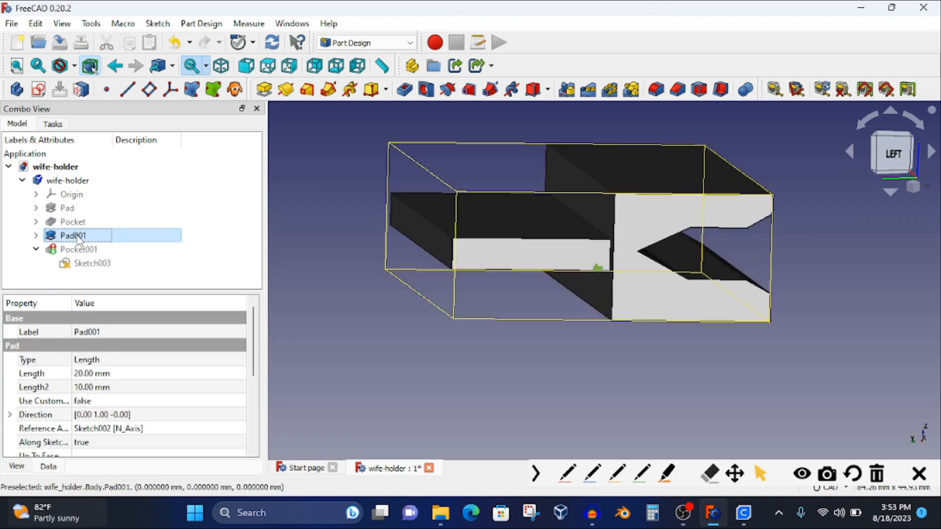
click(78, 249)
key(space)
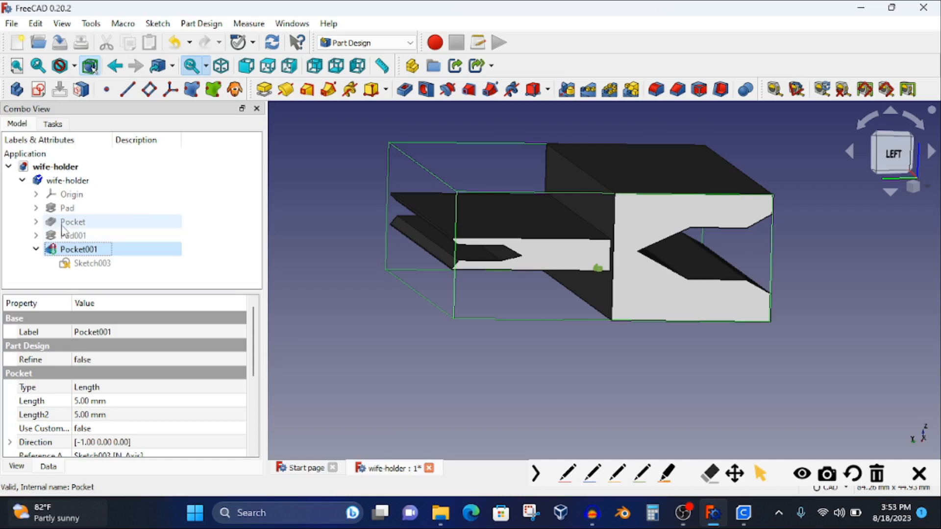
- Try to set Pocket001's length to 8 mm, cancel the edit, and close the report view
double_click(78, 250)
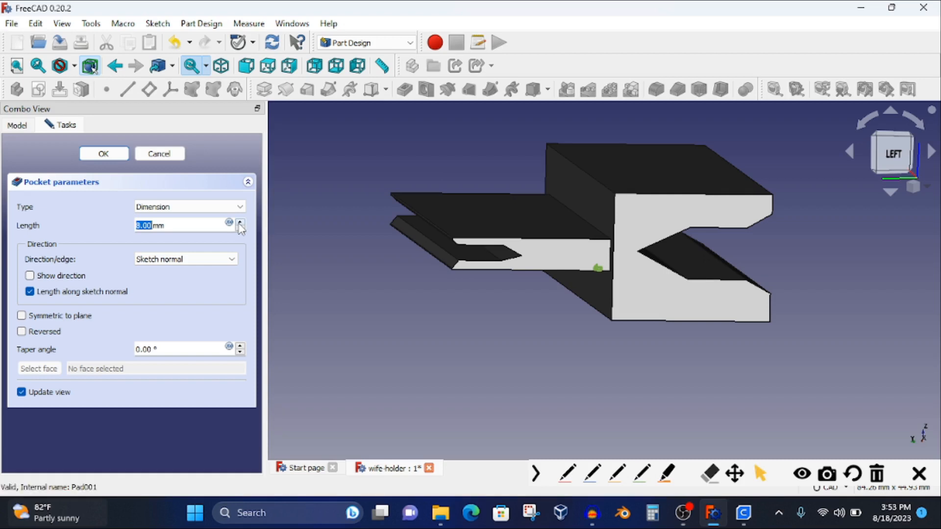
click(110, 160)
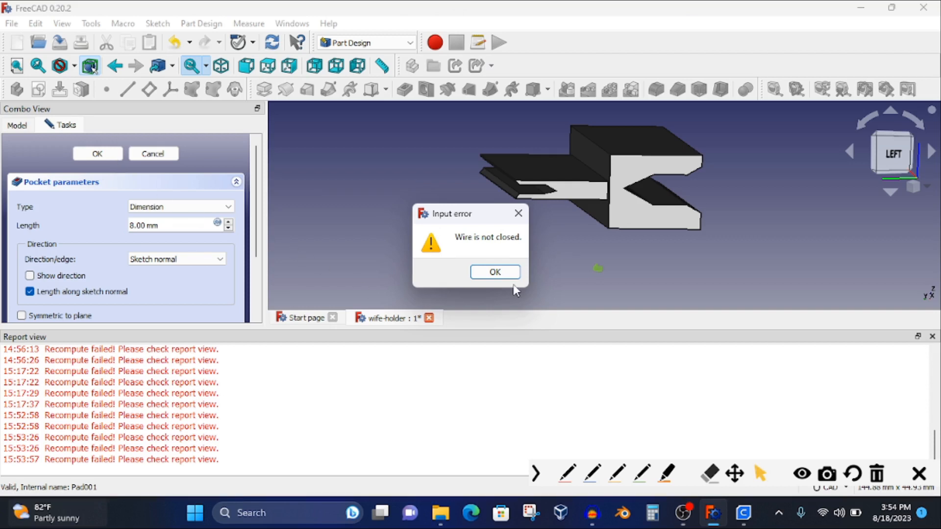
click(505, 274)
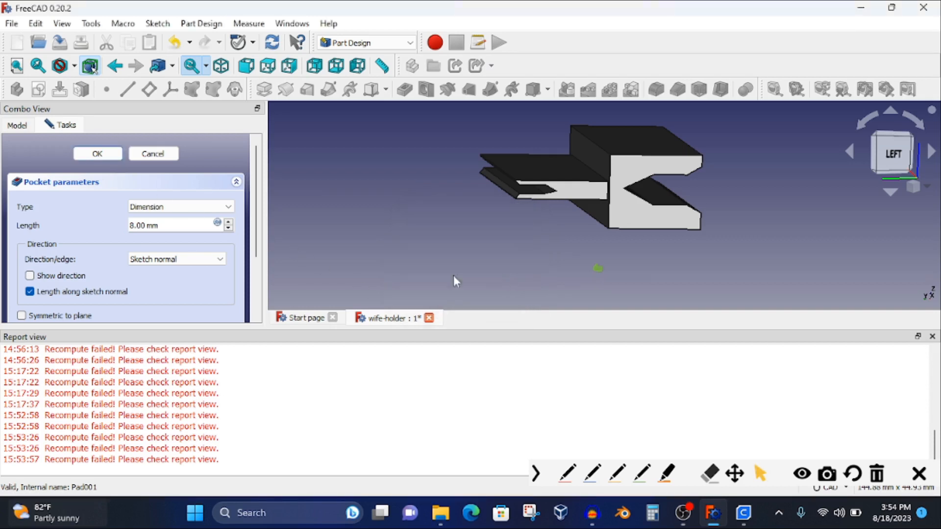
click(176, 155)
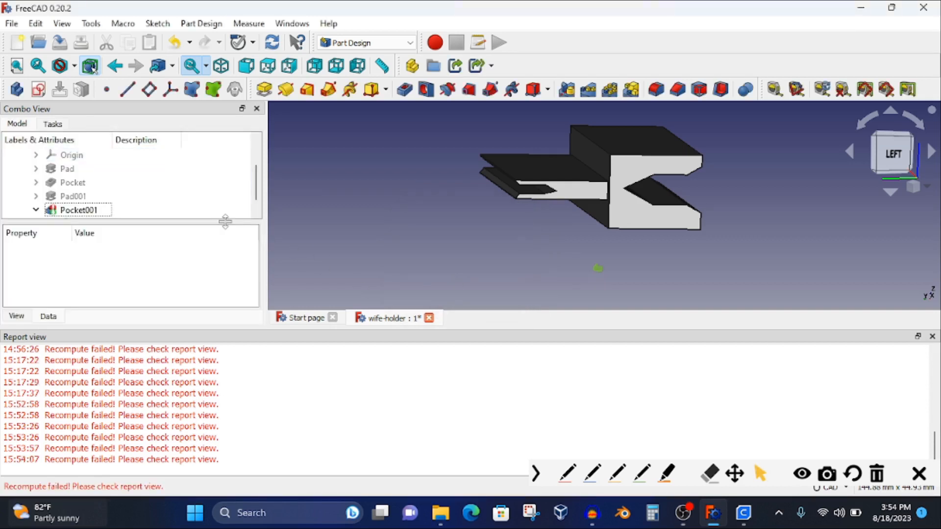
scroll(150, 215, down, 1)
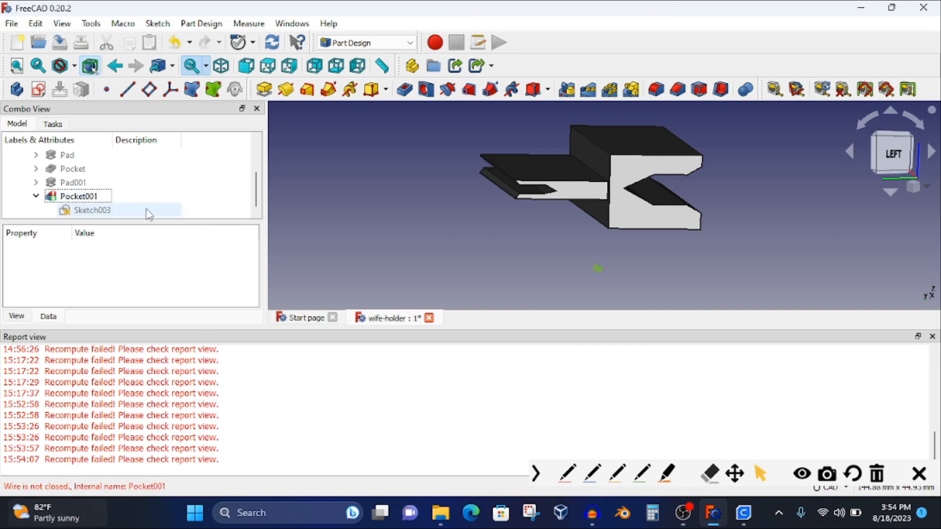
click(933, 336)
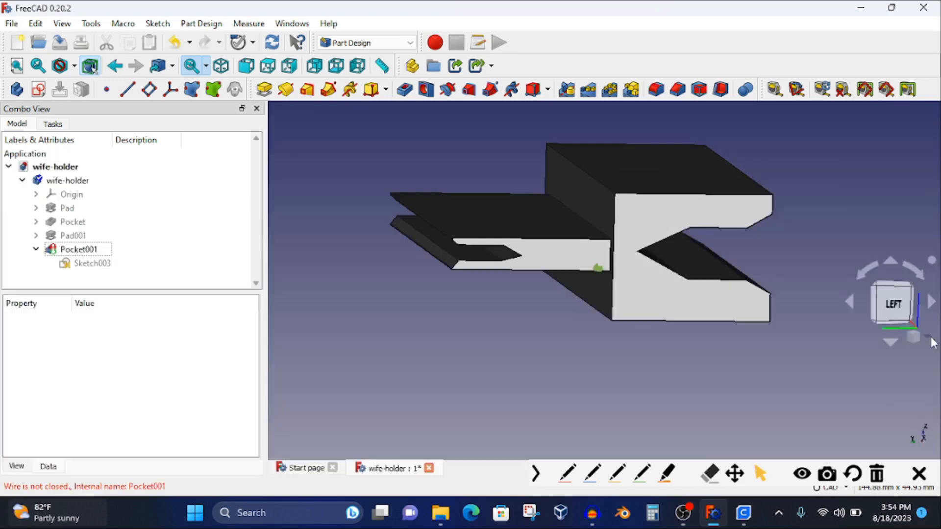
- Open Sketch003 for editing and write 1 beside the separate upper line and 2 beside the slot profile with the red annotation pen
click(99, 267)
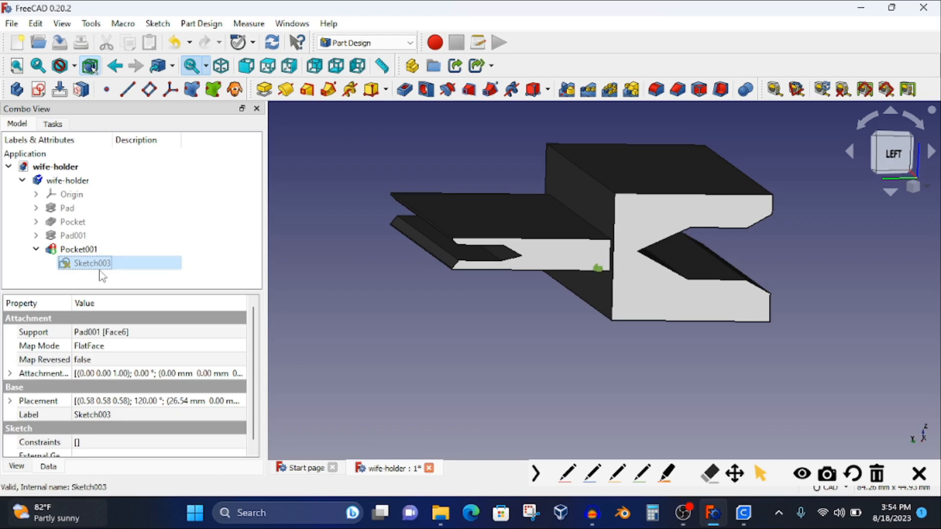
double_click(98, 265)
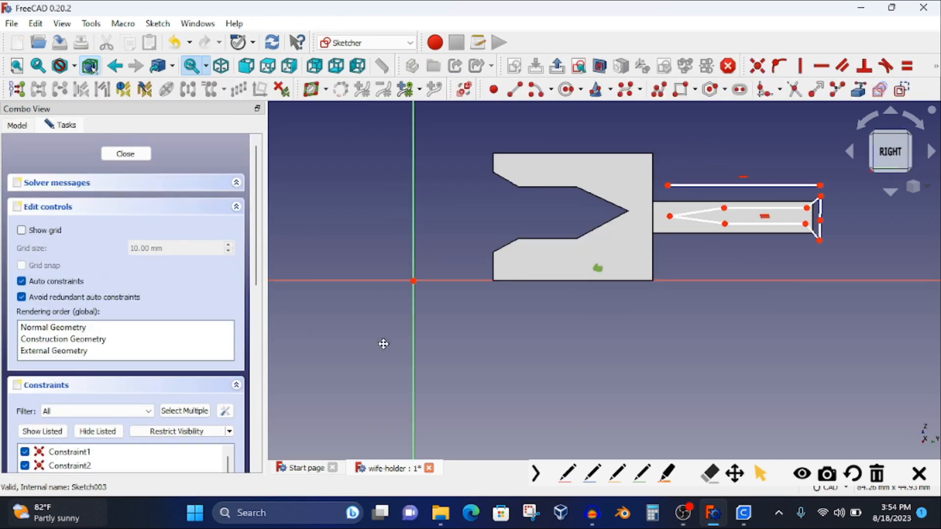
middle_drag(383, 344, 324, 380)
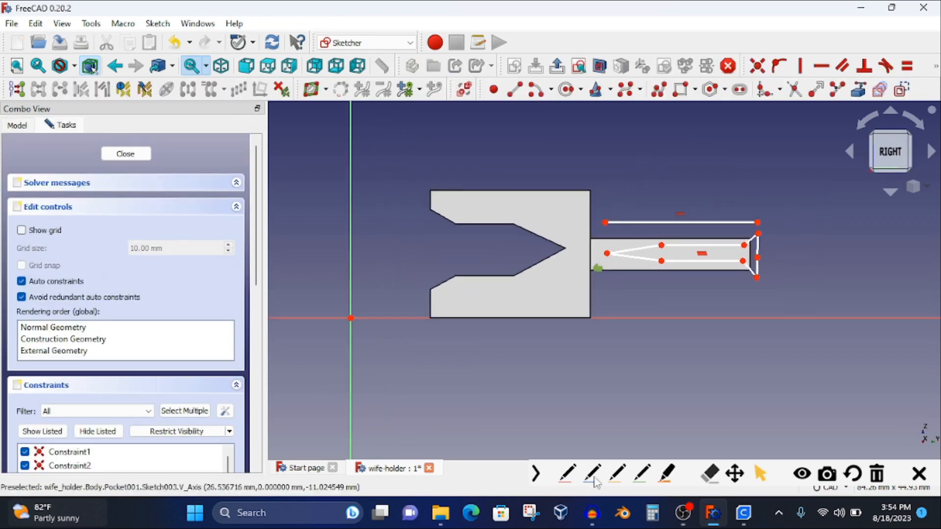
click(571, 474)
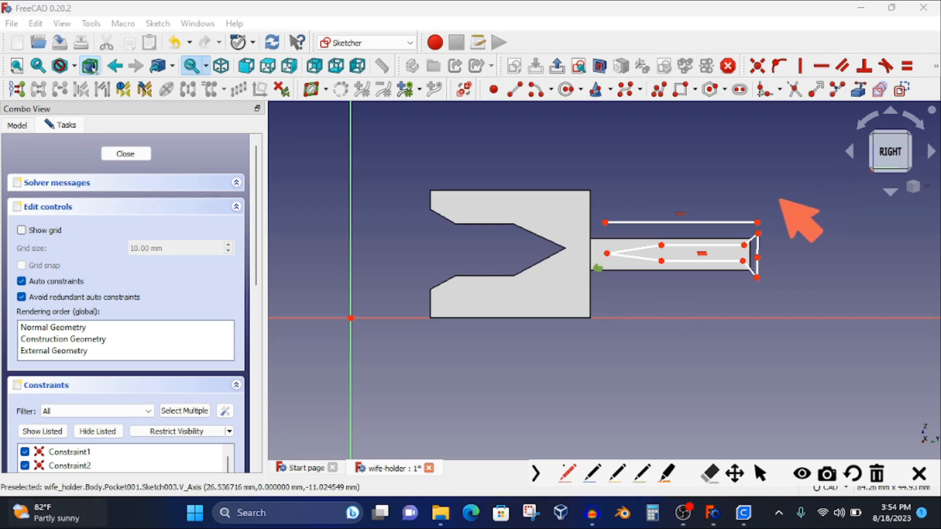
drag(784, 192, 798, 206)
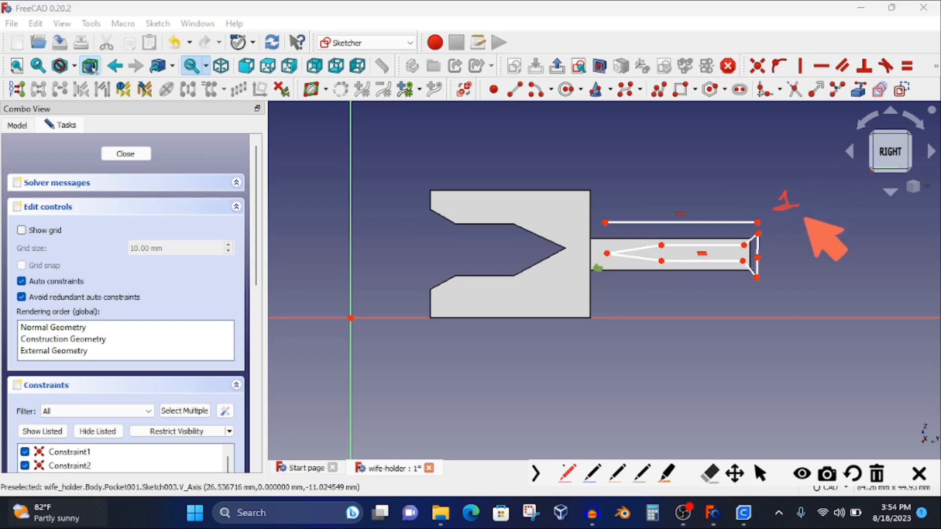
drag(777, 249, 779, 263)
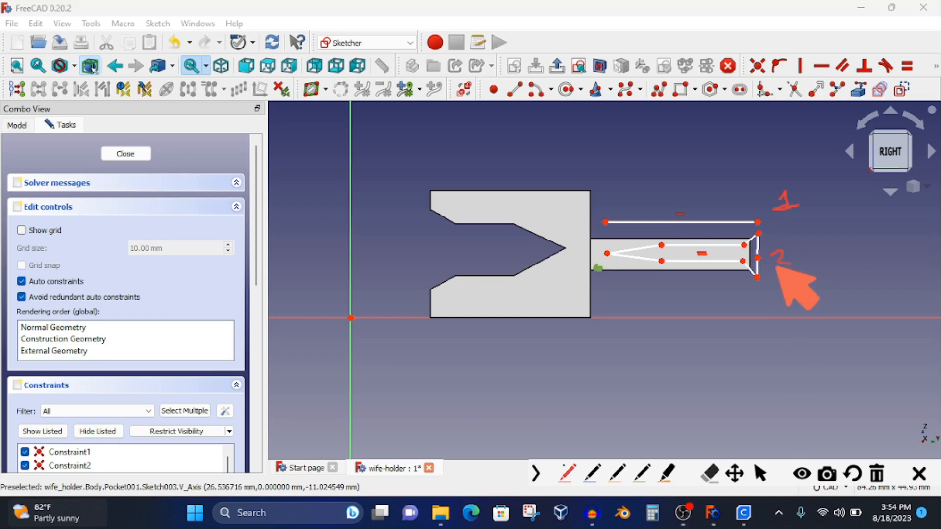
- Circle both the separate line and the slot profile with the blue annotation pen, and return to the normal pointer
click(592, 473)
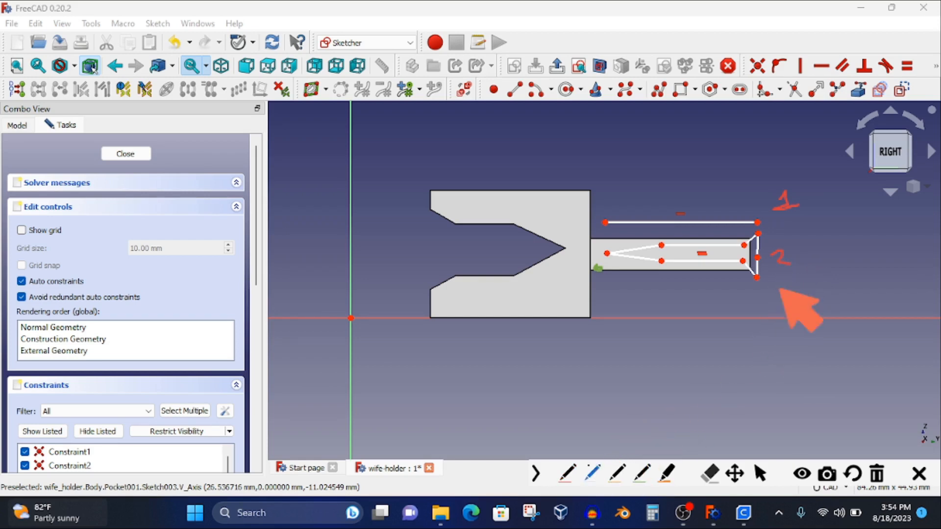
mouse_move(783, 271)
mouse_down()
mouse_move(691, 302)
mouse_move(581, 272)
mouse_move(589, 223)
mouse_move(699, 210)
mouse_move(773, 214)
mouse_move(786, 256)
mouse_move(776, 277)
mouse_up()
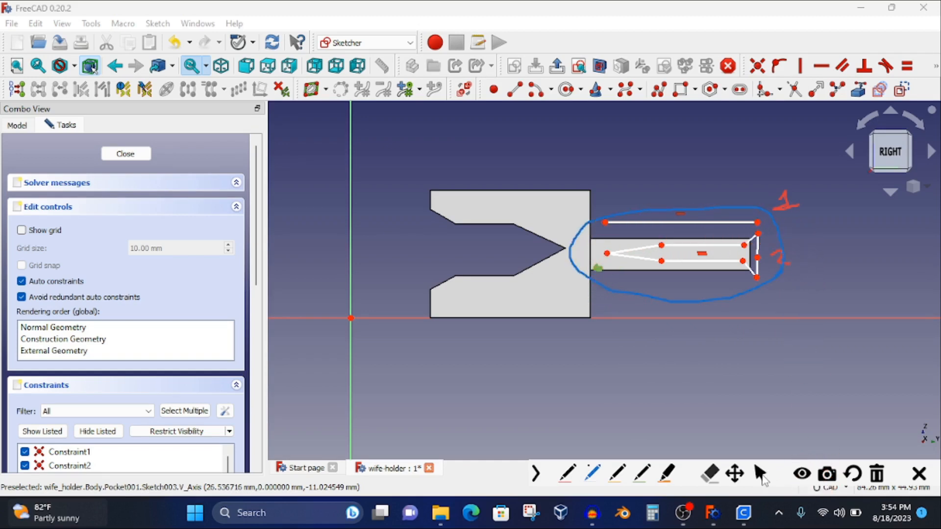
click(762, 476)
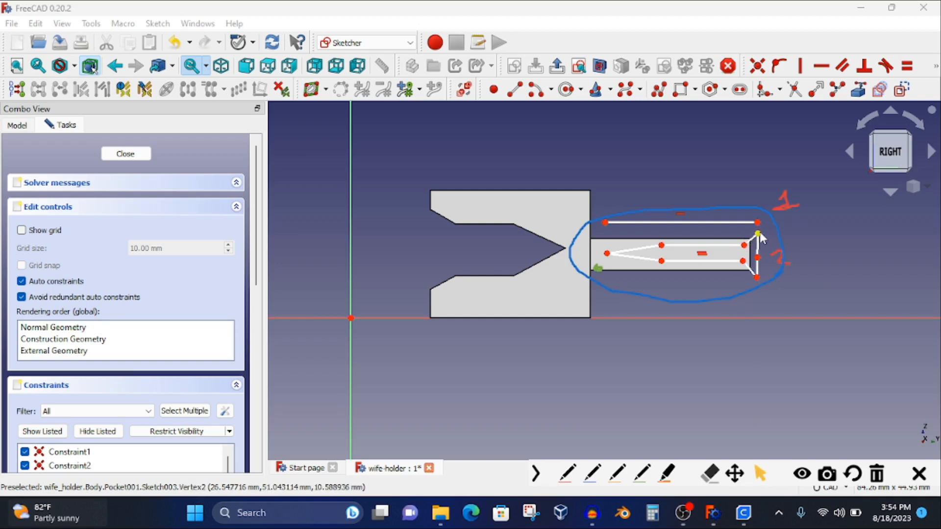
- Move corner points of the slot profile to test whether its lines are joined, and undo the move
drag(758, 234, 756, 235)
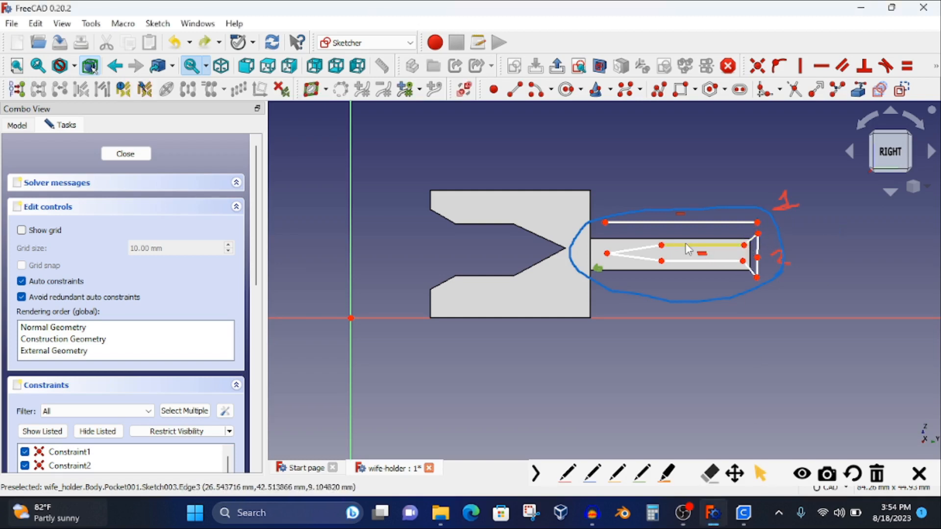
mouse_move(662, 245)
mouse_down()
mouse_move(657, 235)
mouse_move(658, 268)
mouse_up()
key(ctrl+z)
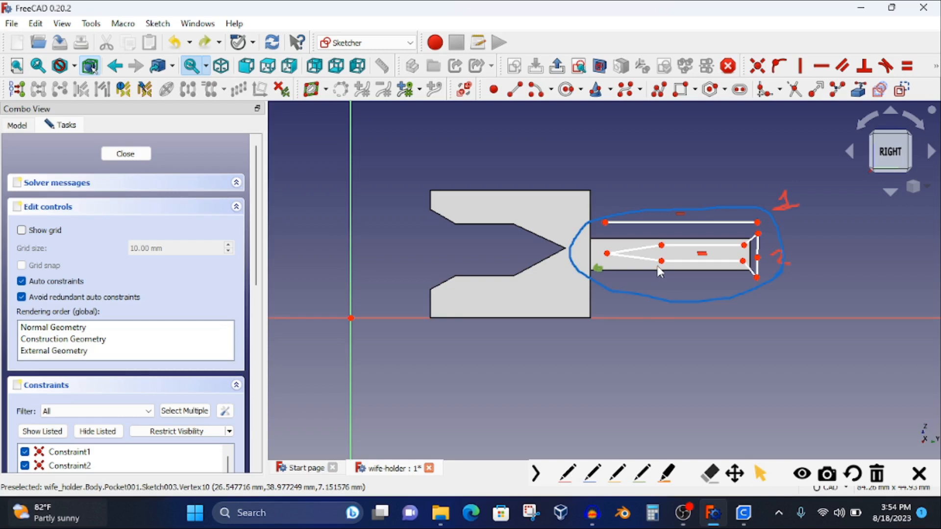
- Erase the blue annotation circle around the upper line and slot profile, keeping the red numbers
click(706, 473)
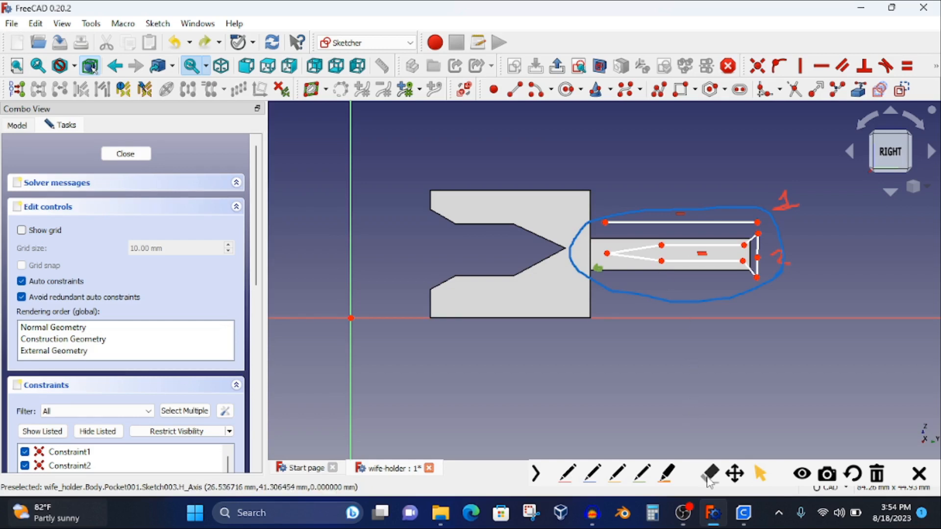
click(763, 287)
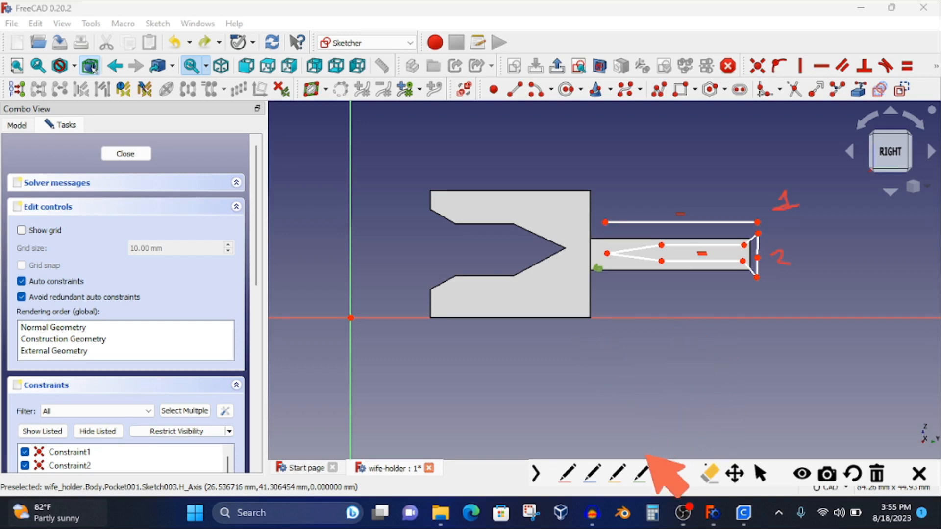
- Draw a yellow circle and square, each with a check mark, and a single line with an X above it, below the model
click(617, 473)
mouse_move(676, 318)
mouse_down()
mouse_move(653, 337)
mouse_move(640, 391)
mouse_move(711, 396)
mouse_move(726, 365)
mouse_move(722, 338)
mouse_move(676, 317)
mouse_up()
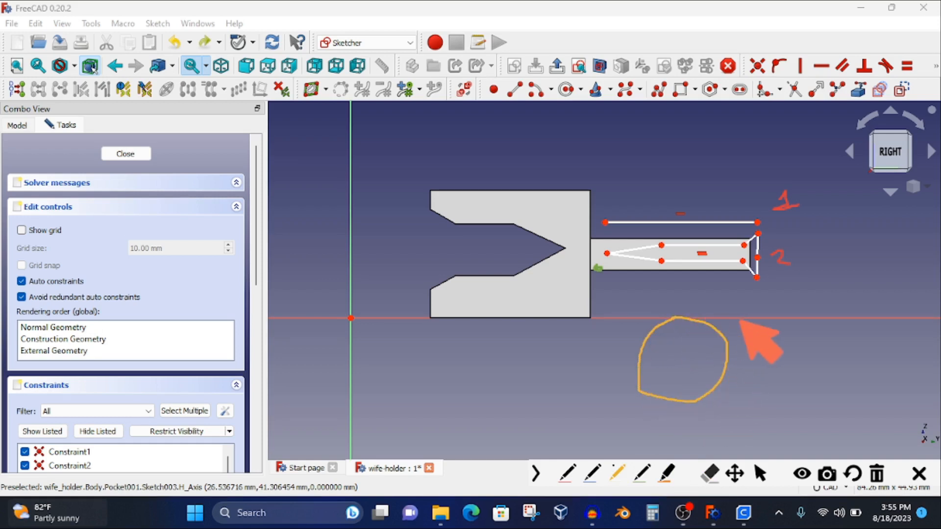
mouse_move(745, 323)
mouse_down()
mouse_move(808, 319)
mouse_move(827, 367)
mouse_move(771, 373)
mouse_move(749, 322)
mouse_up()
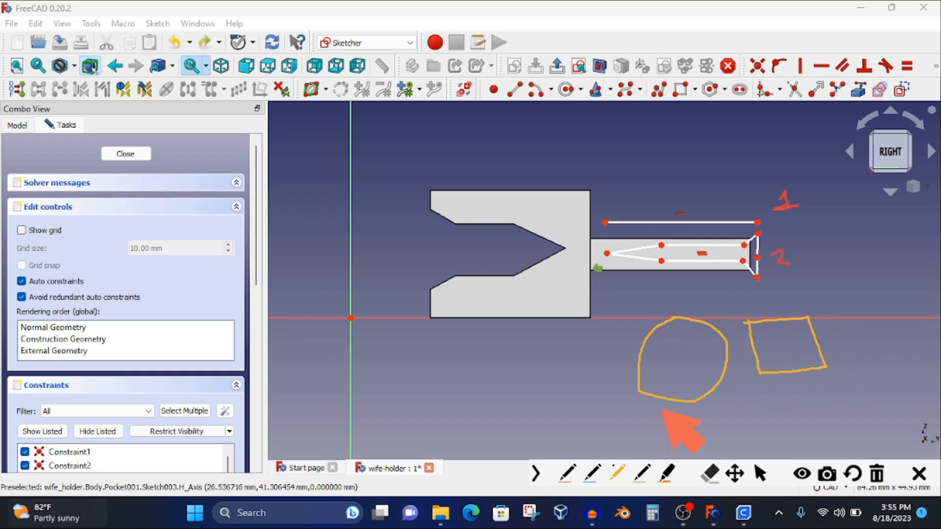
drag(383, 376, 553, 371)
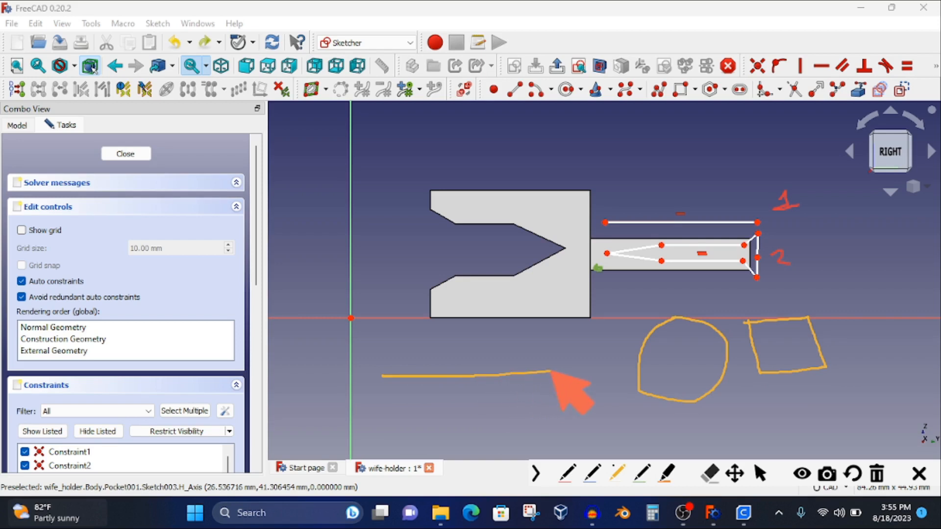
mouse_move(484, 329)
mouse_down()
mouse_move(467, 354)
mouse_move(490, 350)
mouse_up()
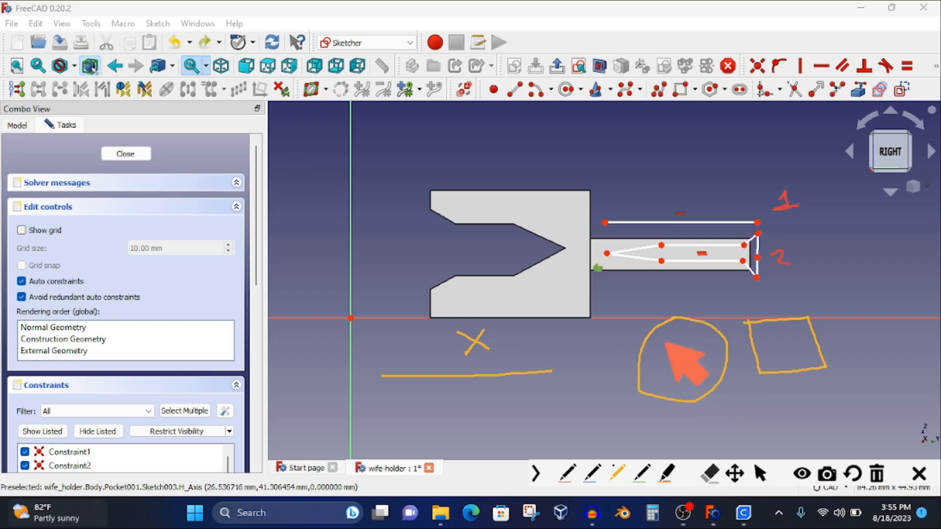
mouse_move(665, 342)
mouse_down()
mouse_move(678, 364)
mouse_move(701, 331)
mouse_up()
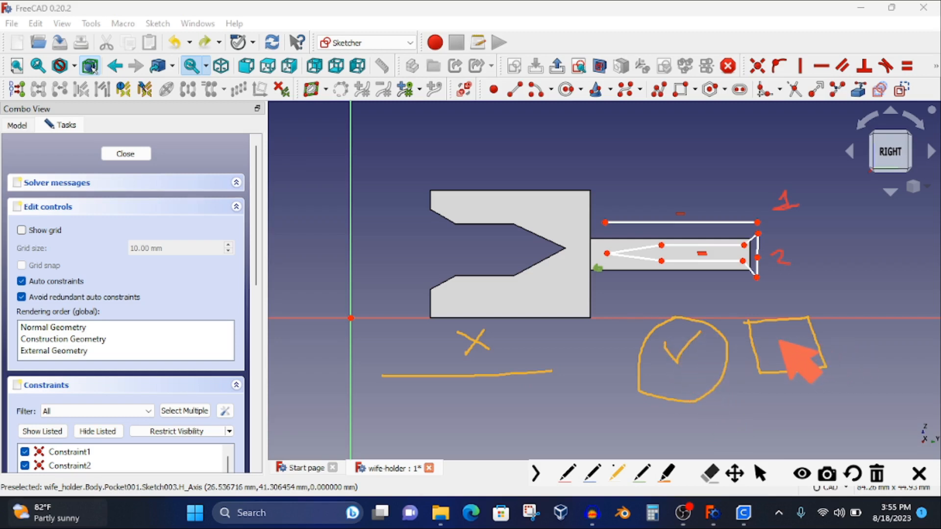
mouse_move(779, 341)
mouse_down()
mouse_move(788, 358)
mouse_move(806, 338)
mouse_up()
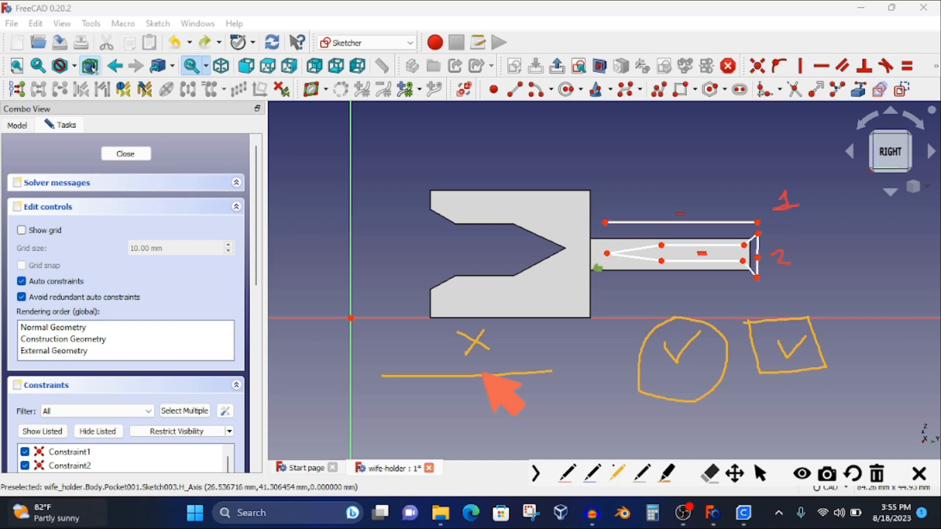
- Erase all yellow example shapes and the red 1 and 2, and return to the normal pointer
click(711, 473)
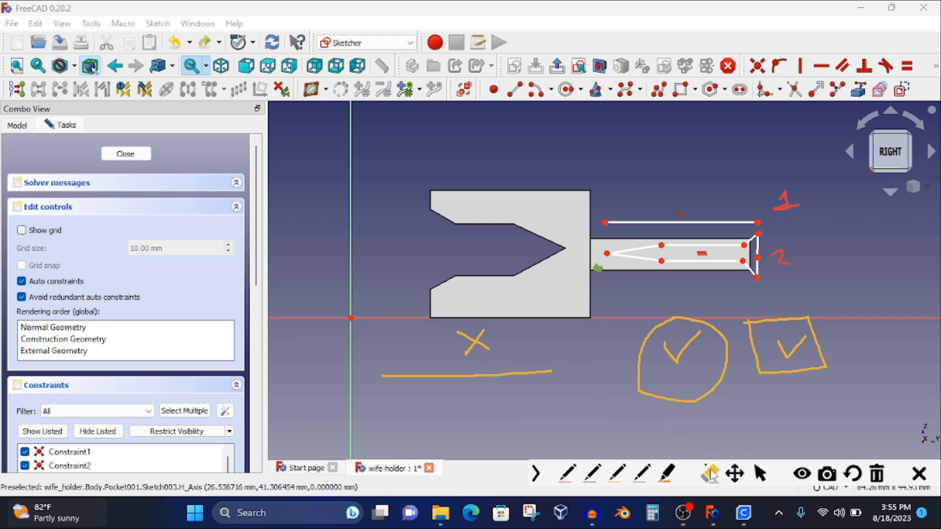
mouse_move(710, 399)
mouse_down()
mouse_move(657, 368)
mouse_move(658, 336)
mouse_move(773, 343)
mouse_move(755, 369)
mouse_up()
drag(444, 369, 464, 378)
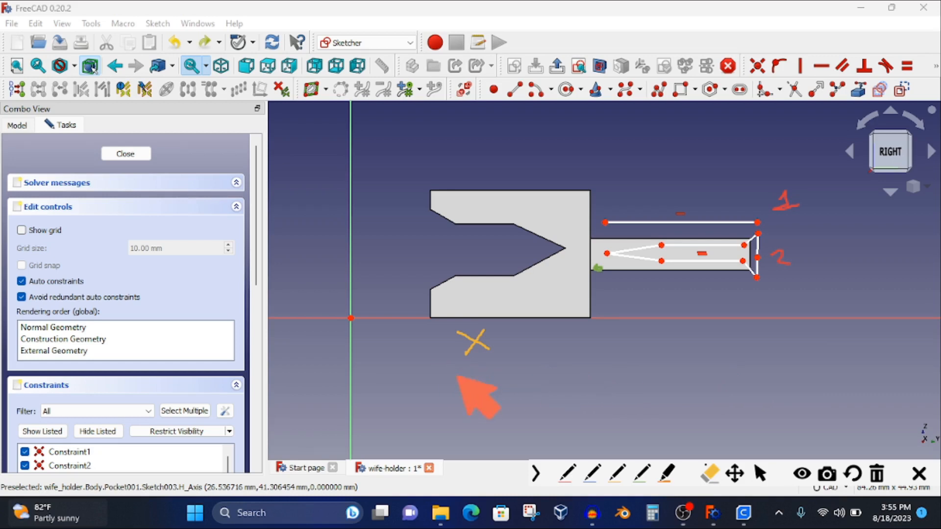
drag(467, 343, 479, 348)
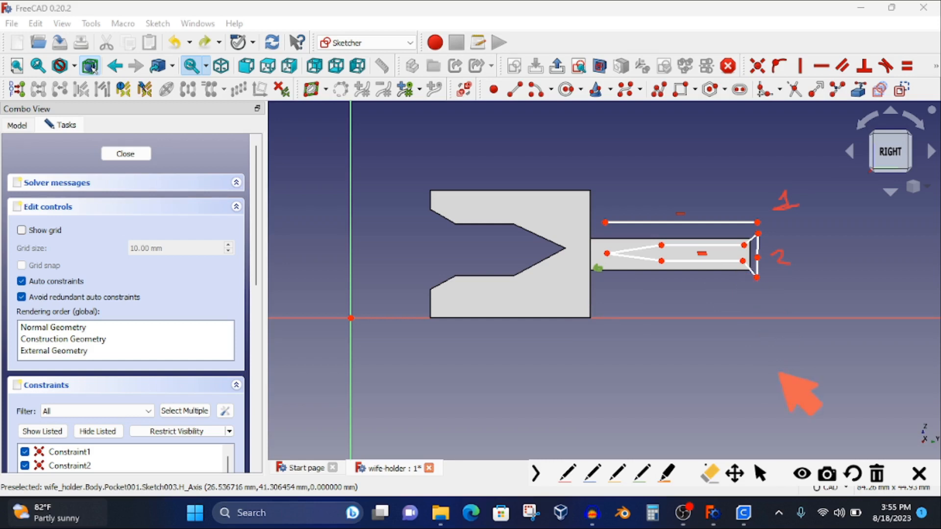
mouse_move(788, 247)
mouse_down()
mouse_move(781, 257)
mouse_move(784, 198)
mouse_up()
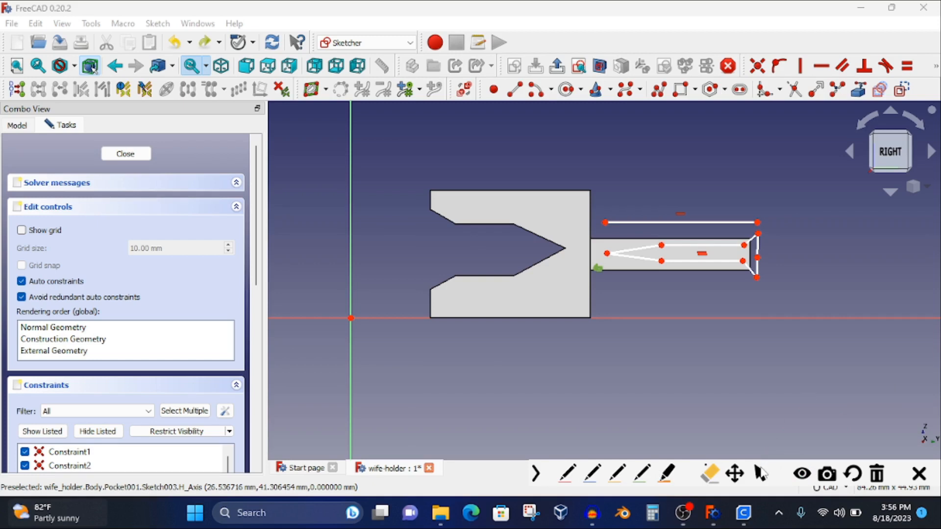
click(762, 474)
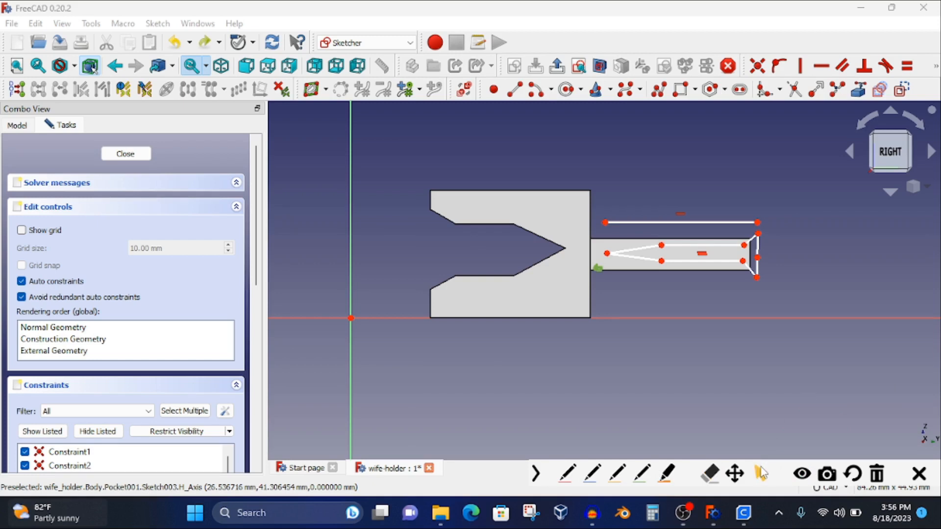
- Mark the slot profile's pointed tip and the middle point of its opposite end with the orange highlighter, and restore the normal pointer
click(667, 474)
drag(601, 254, 610, 253)
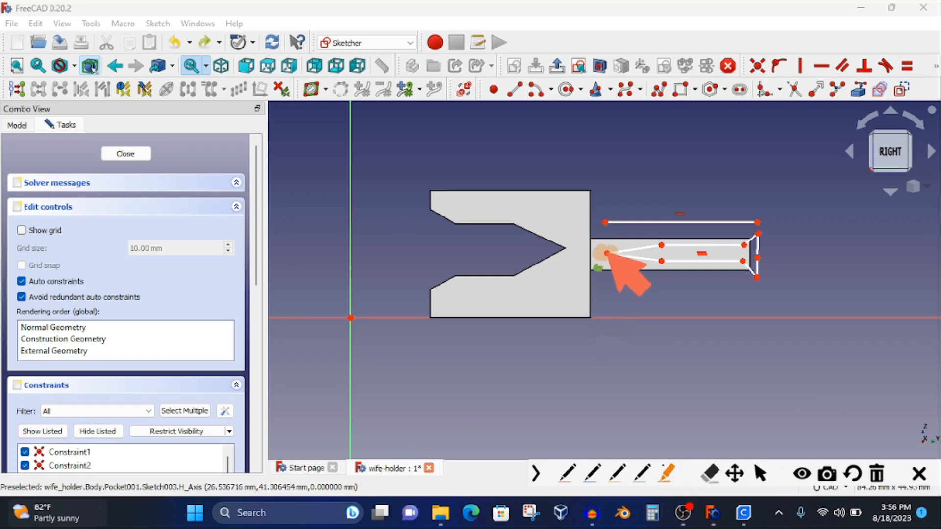
drag(761, 254, 758, 256)
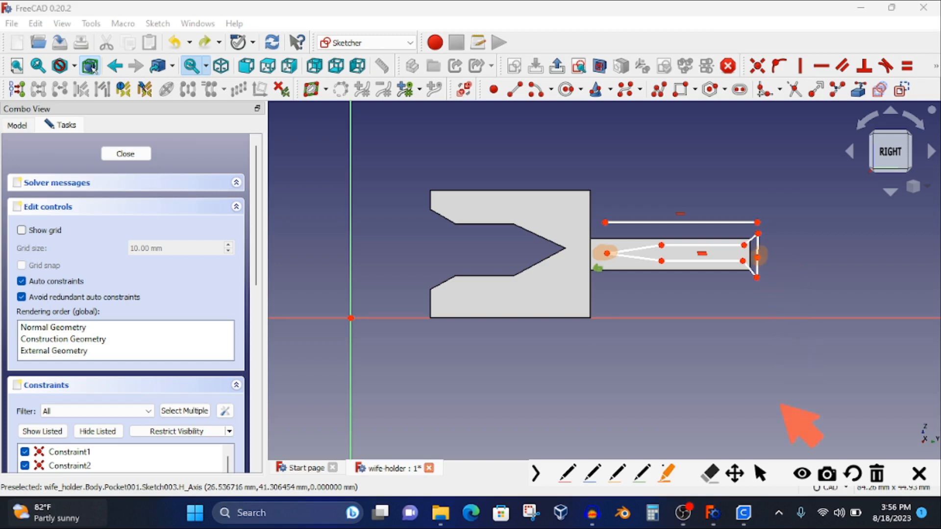
click(760, 473)
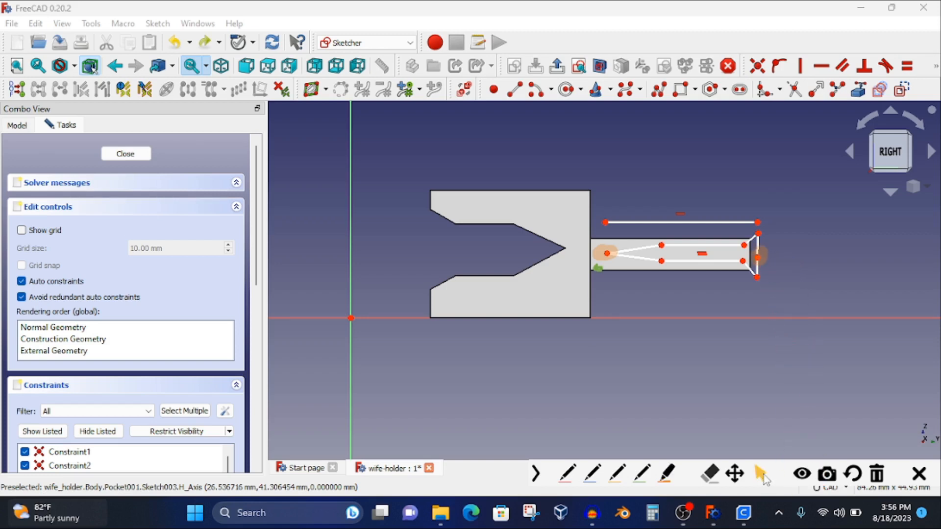
- Erase both orange highlighter marks from the slot profile and switch back to the normal pointer
click(712, 474)
click(760, 254)
click(608, 254)
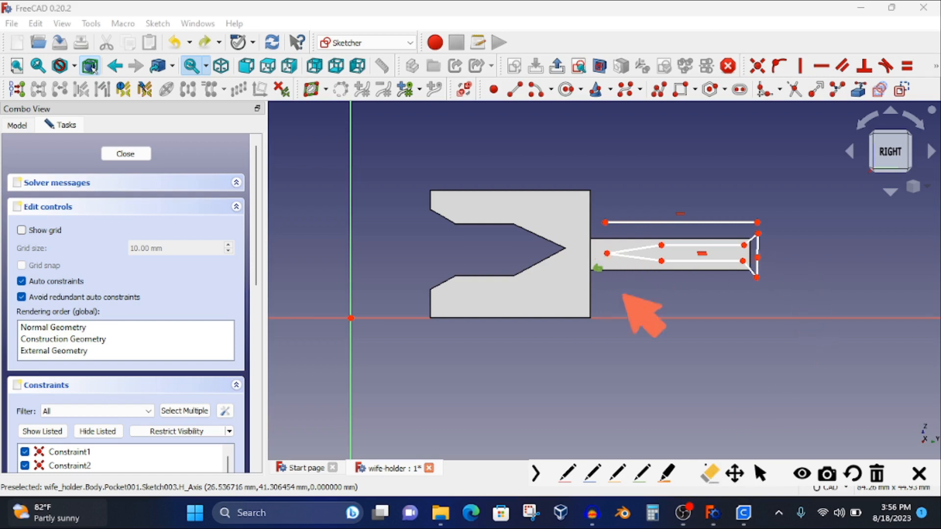
click(760, 474)
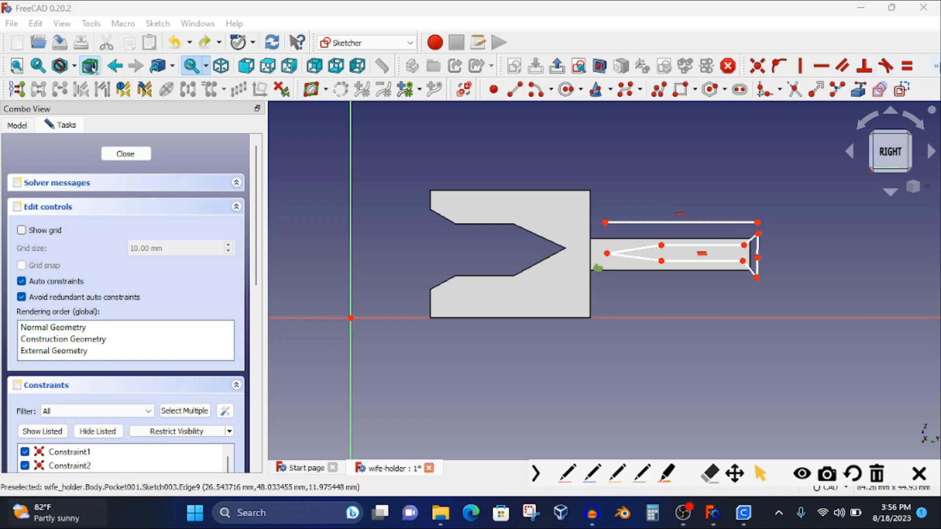
click(937, 67)
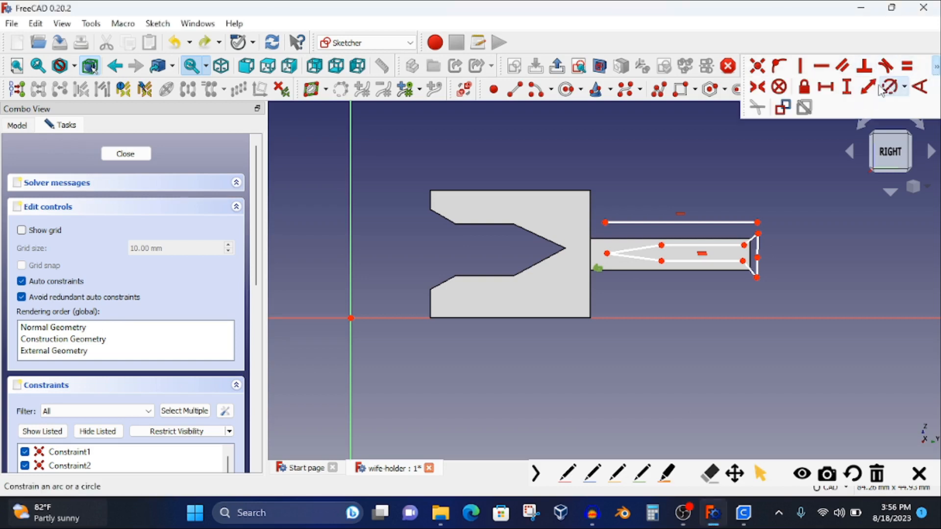
click(847, 87)
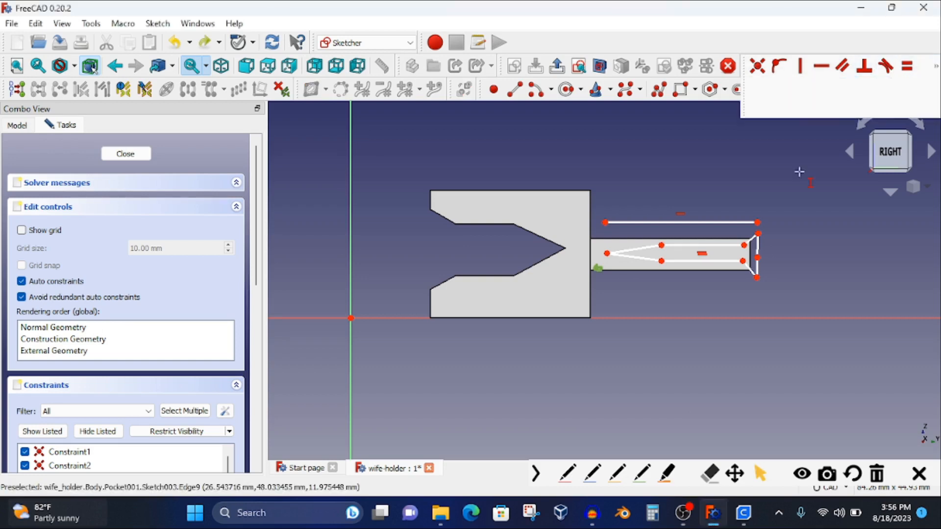
click(710, 223)
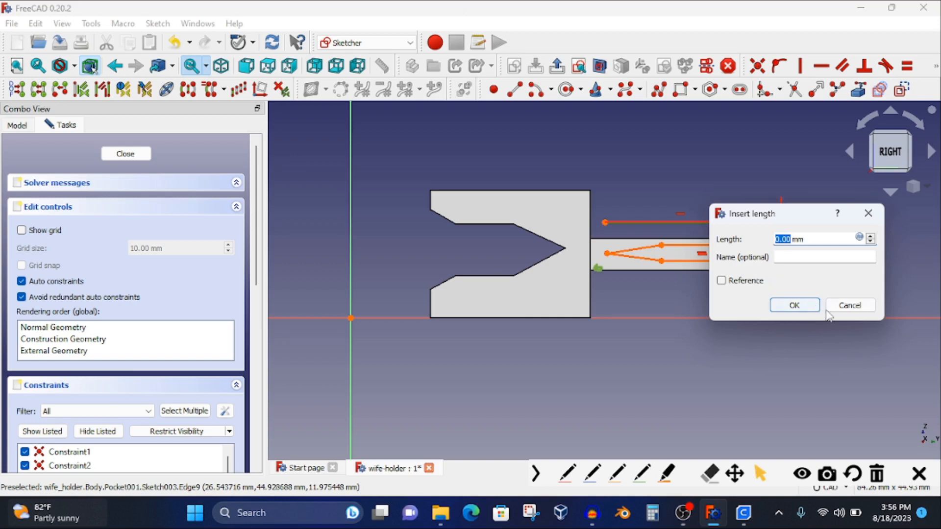
click(850, 305)
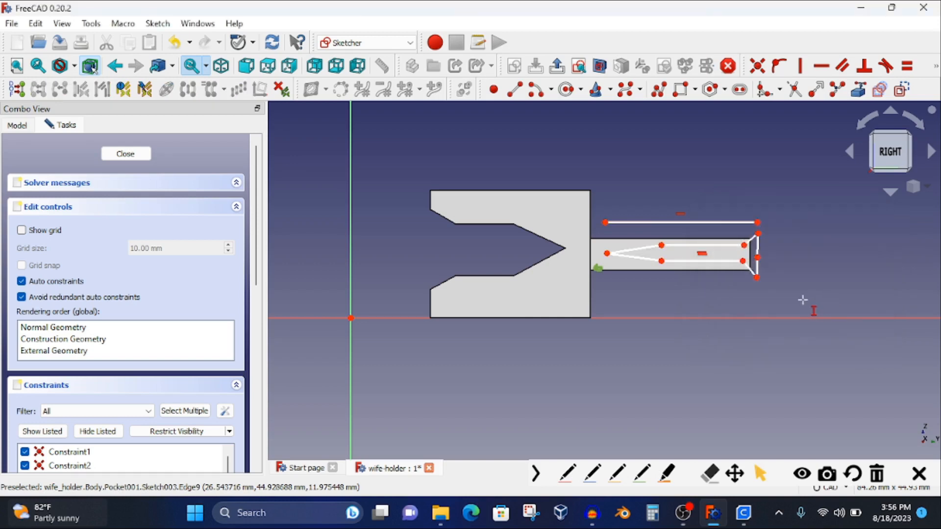
- Try a horizontal distance constraint on the separate upper line, cancel the length entry, and leave the constraint command
scroll(680, 290, up, 2)
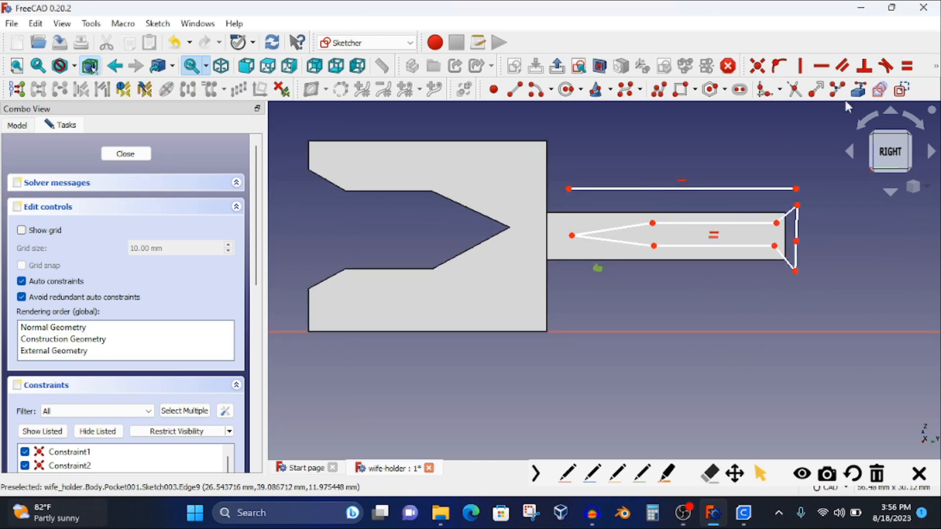
click(937, 66)
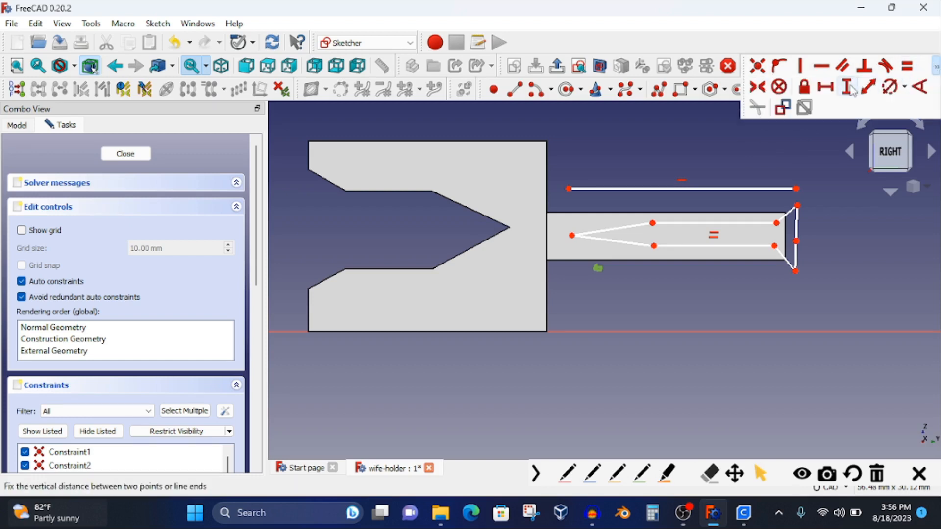
click(827, 89)
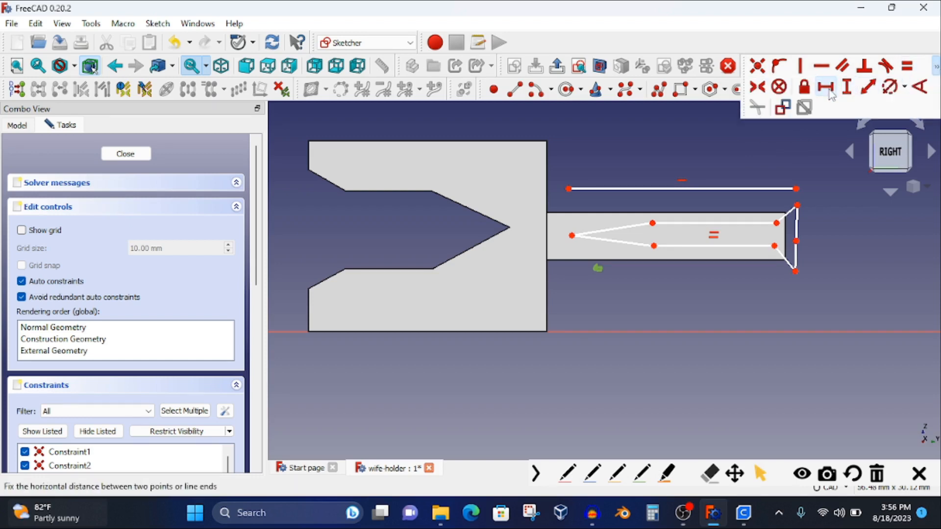
click(633, 187)
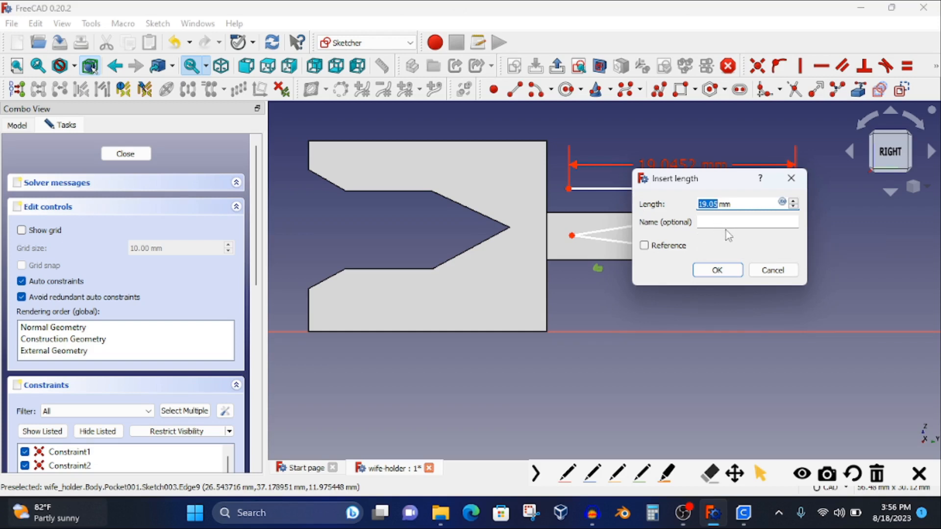
click(773, 271)
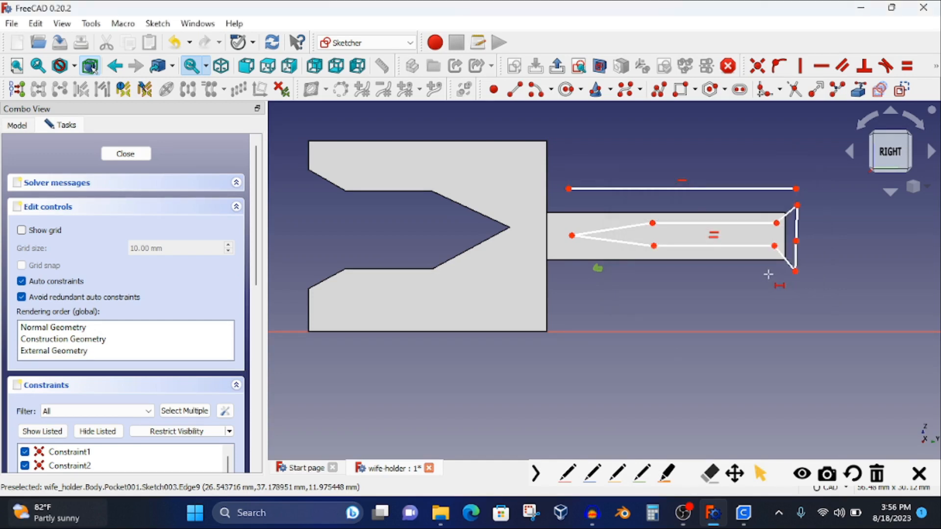
right_click(768, 274)
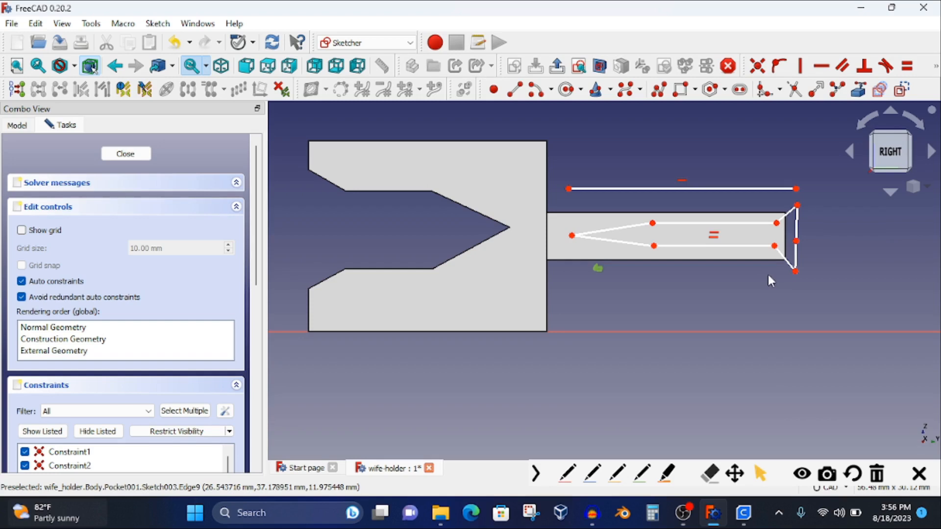
- Delete the separate upper line from Sketch003 and close the sketch, reopening it briefly to check the remaining profile
click(713, 189)
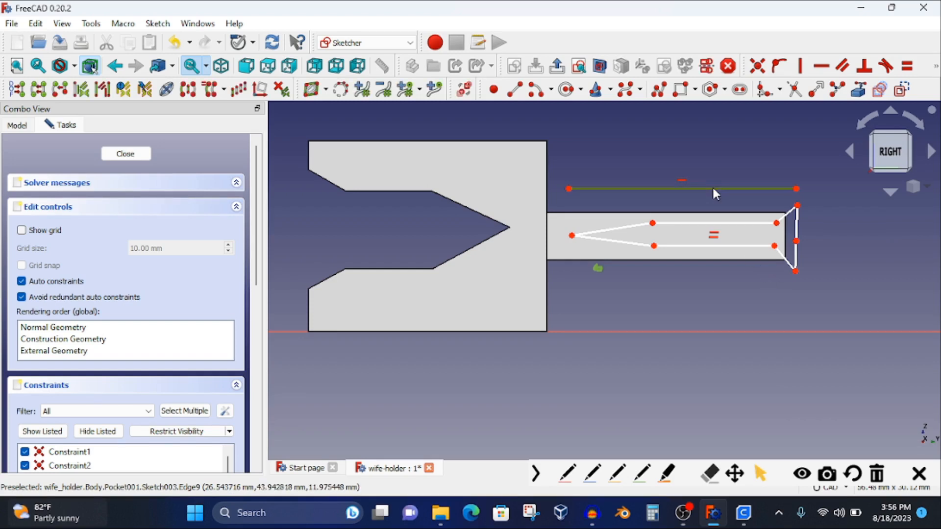
key(Delete)
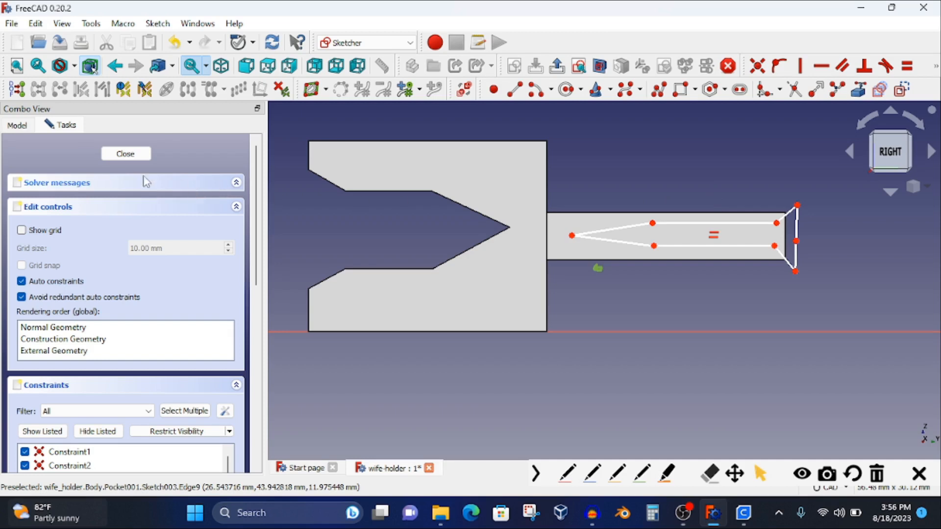
click(126, 154)
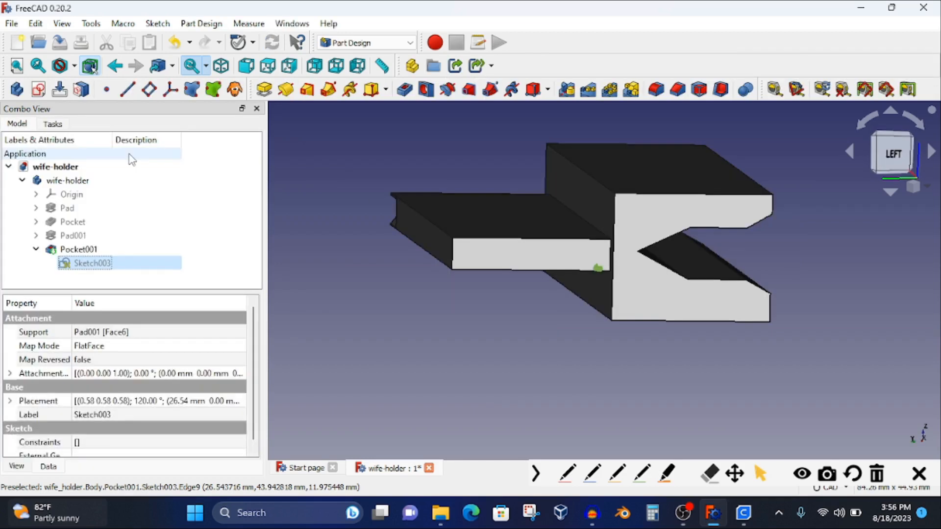
double_click(92, 264)
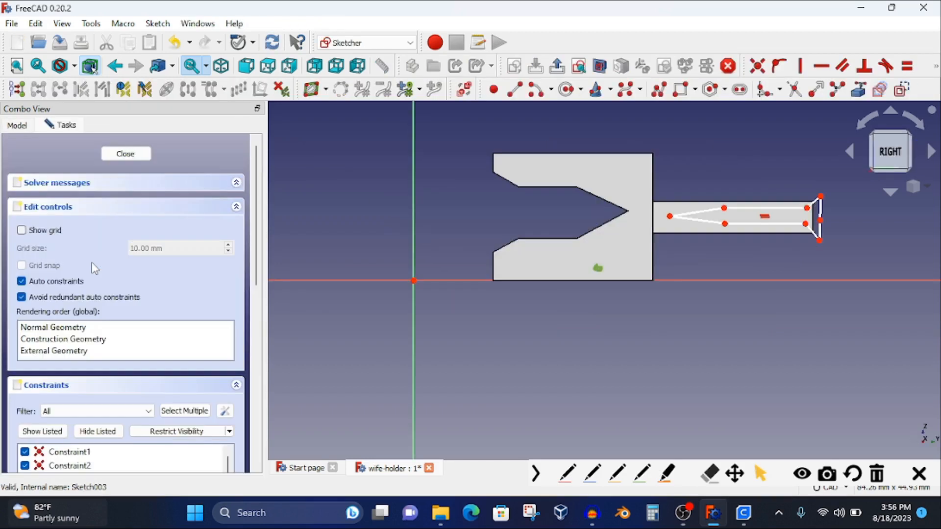
click(123, 155)
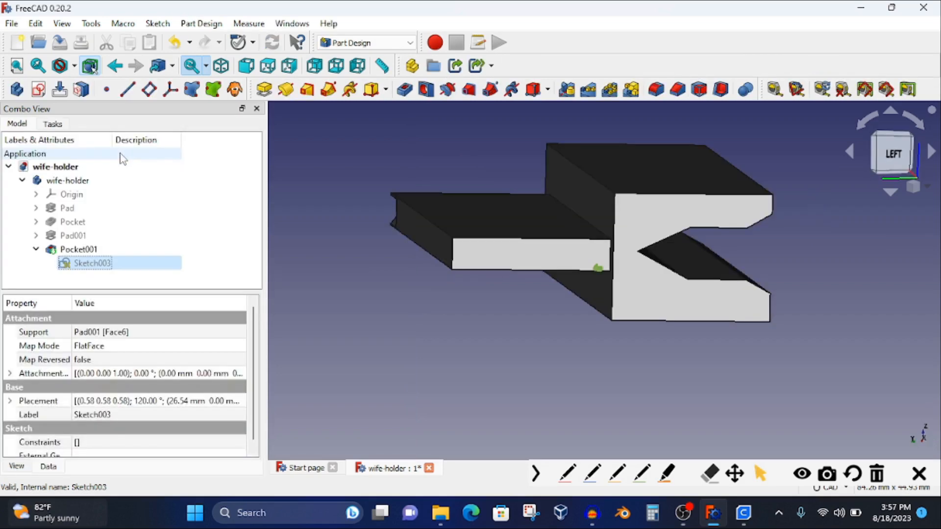
- Create a pocket from Sketch003 with a length of 7 mm
click(405, 90)
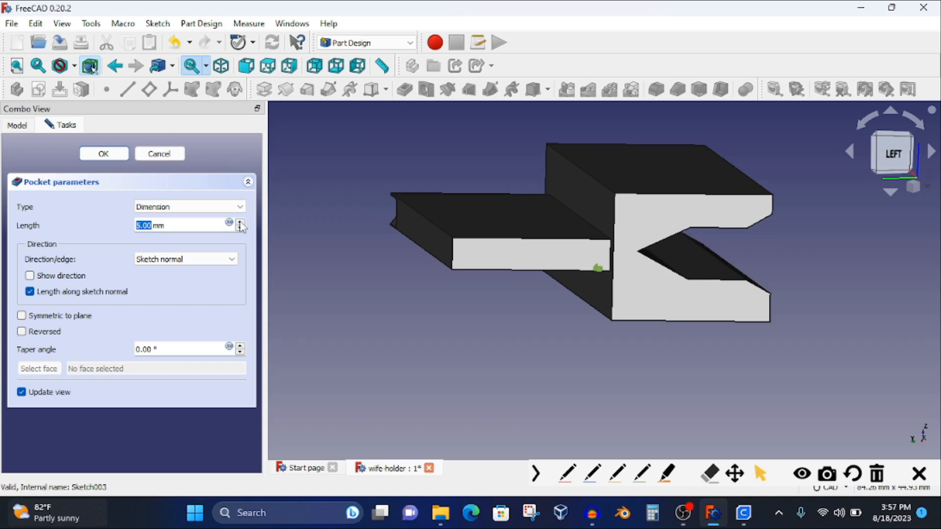
click(103, 155)
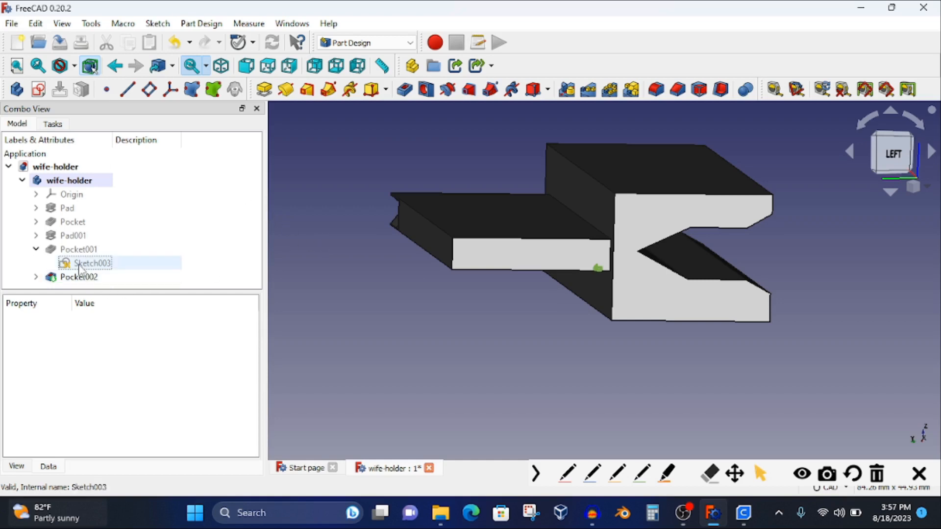
- Open Sketch003 under Pocket002, show its grid with a 6 mm spacing, and close the sketch
click(36, 277)
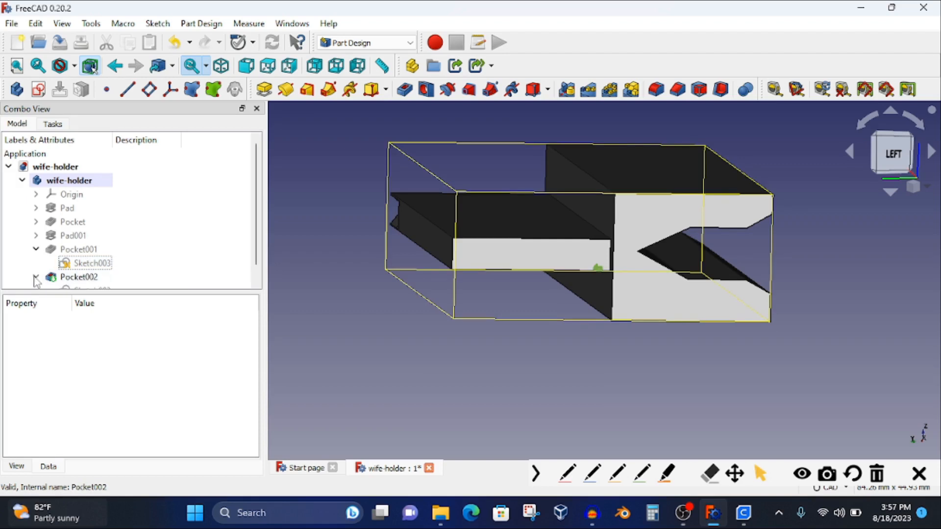
double_click(92, 279)
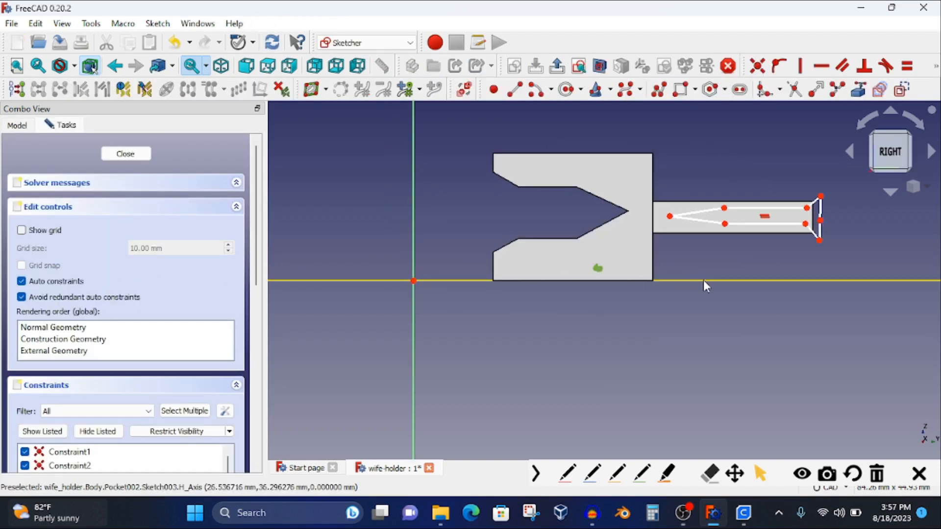
middle_drag(704, 280, 594, 317)
scroll(619, 305, up, 1)
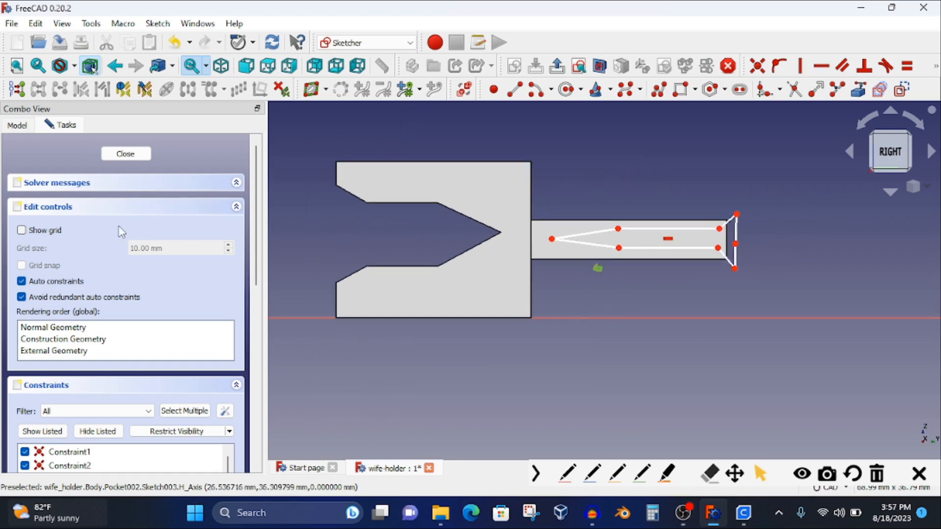
click(51, 230)
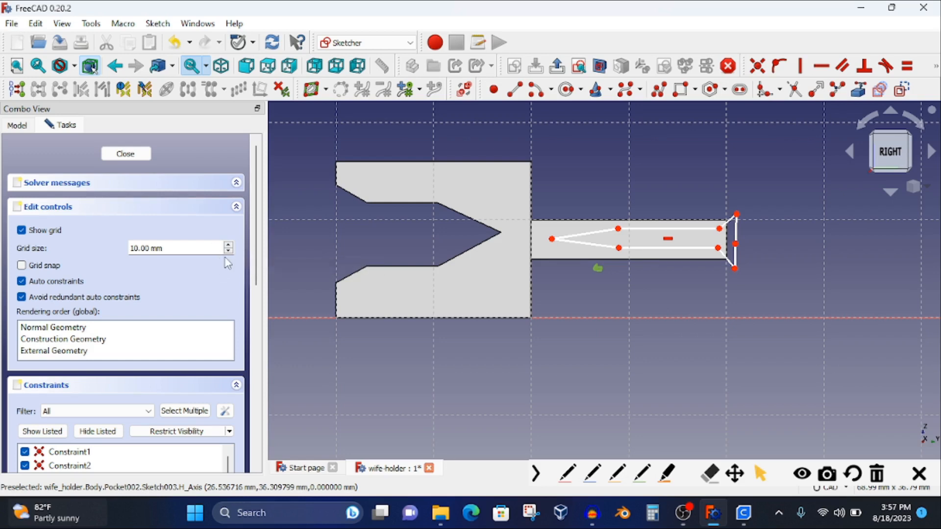
click(228, 251)
click(229, 251)
click(228, 251)
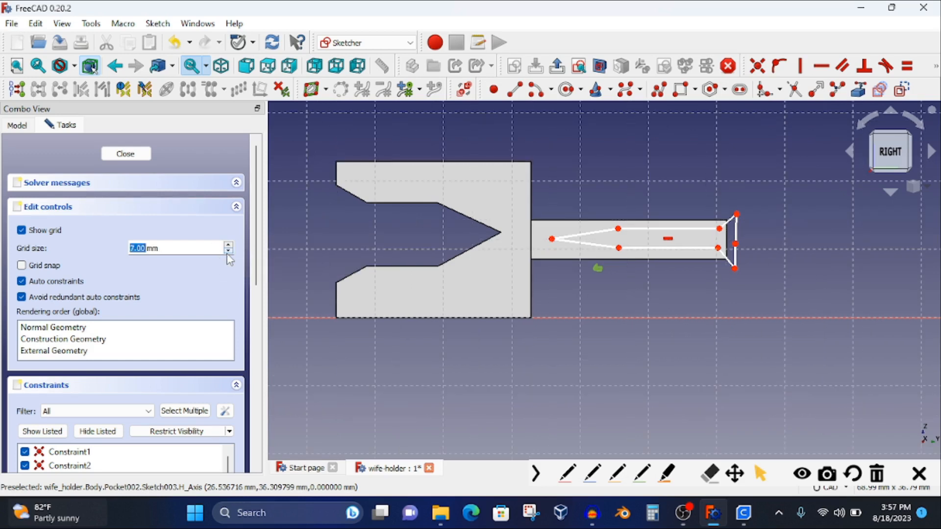
click(228, 251)
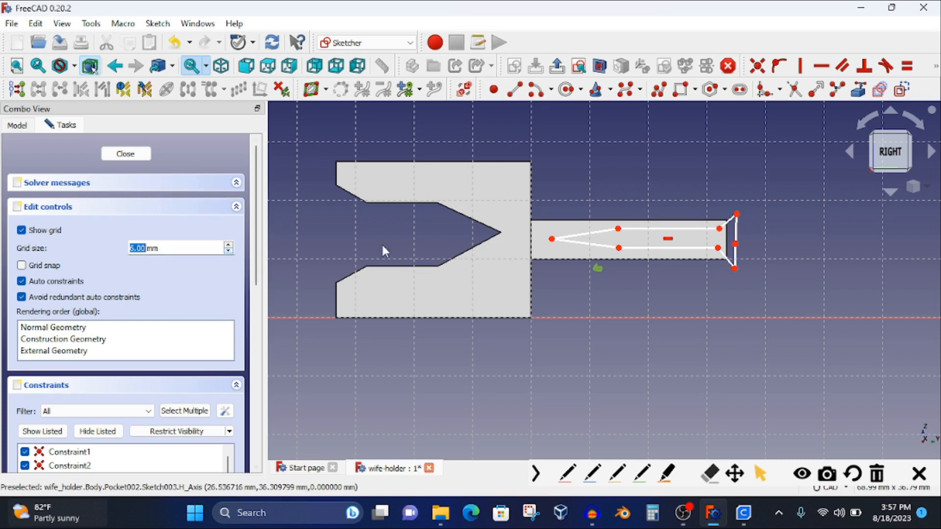
click(672, 249)
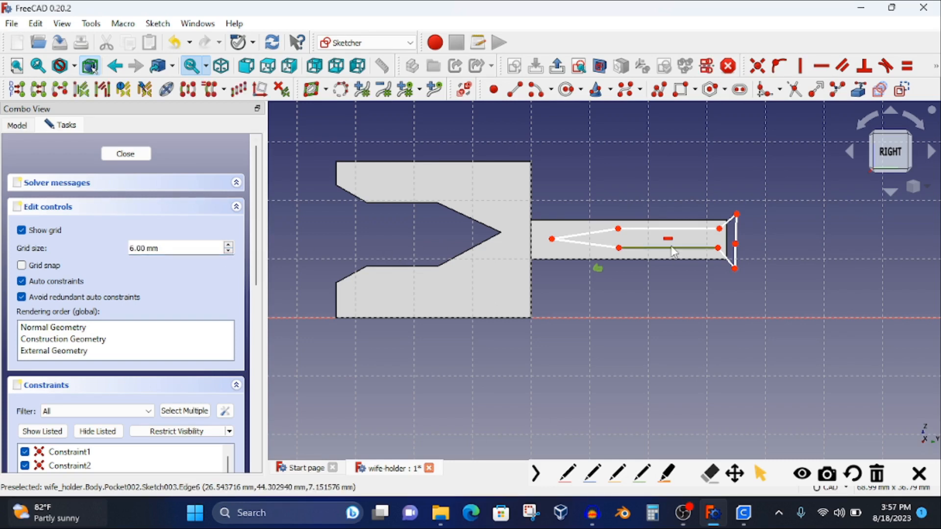
click(139, 155)
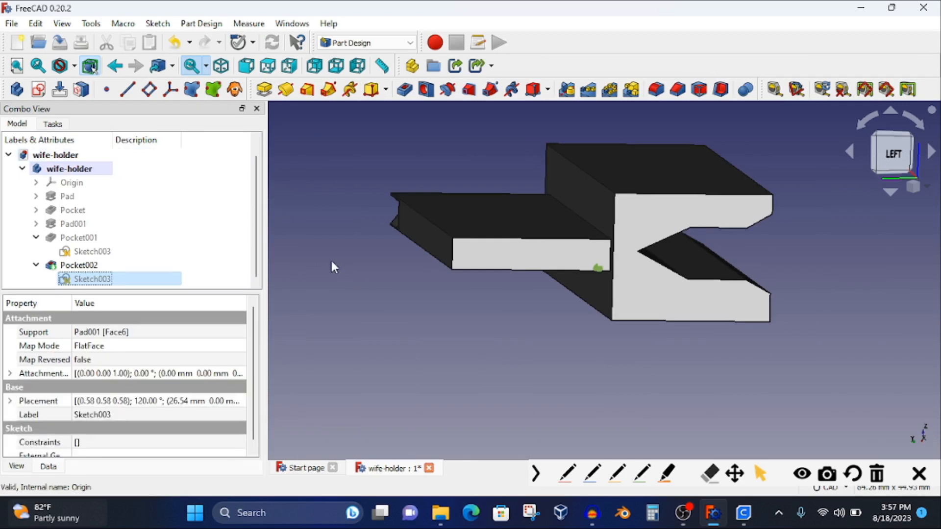
click(96, 270)
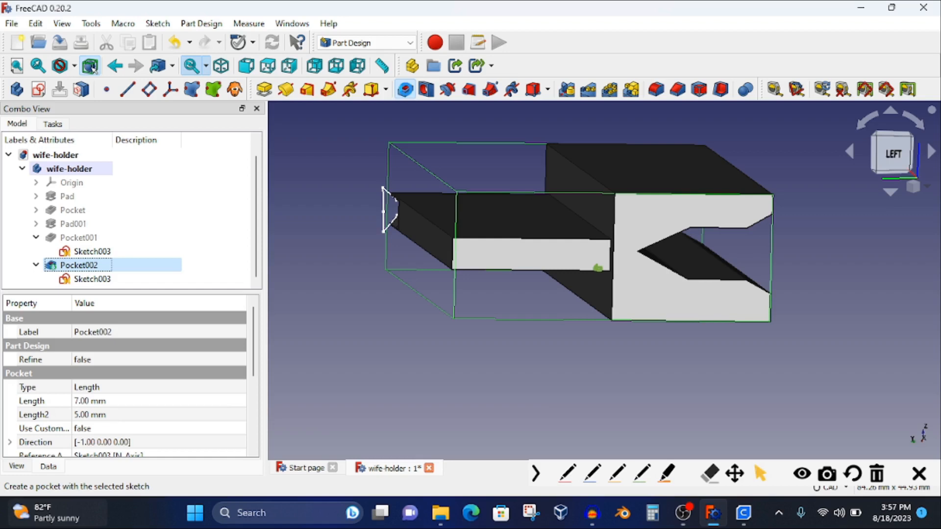
click(405, 90)
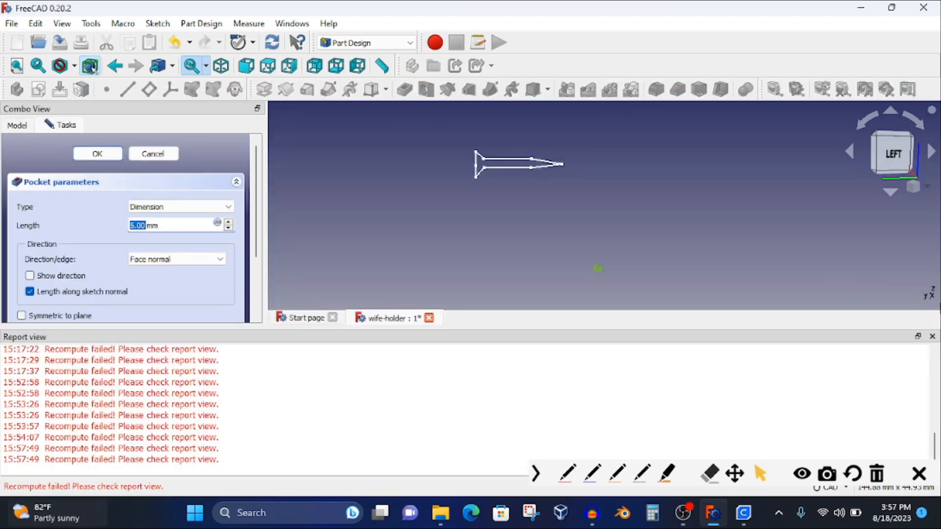
click(933, 337)
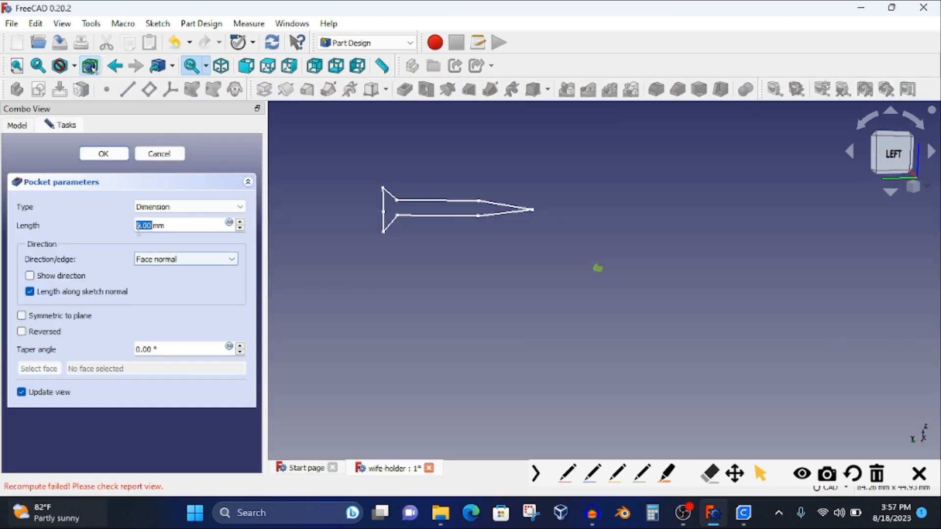
click(165, 156)
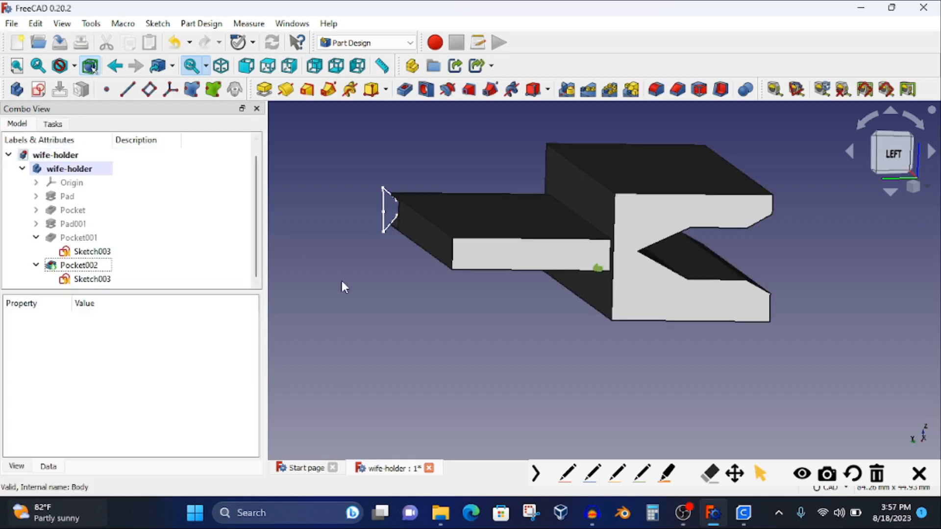
- Change the Pocket002 type to Through all so the slot cuts the whole length of the thin plate
middle_drag(342, 284, 819, 346)
scroll(637, 340, up, 2)
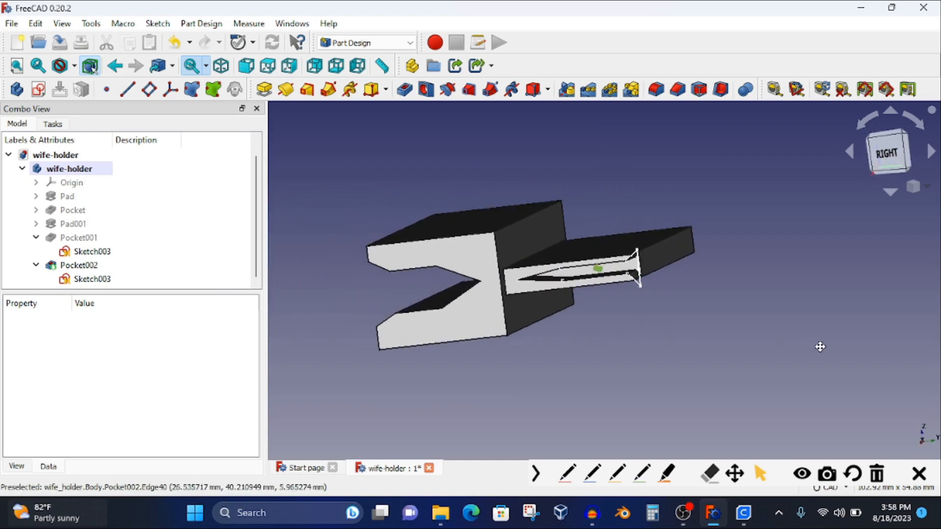
scroll(820, 347, down, 1)
middle_drag(636, 337, 615, 346)
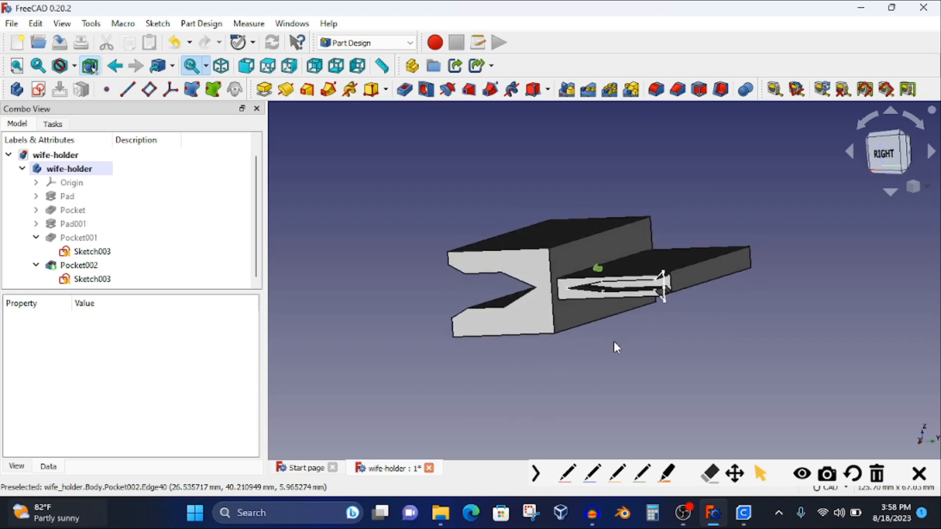
double_click(73, 265)
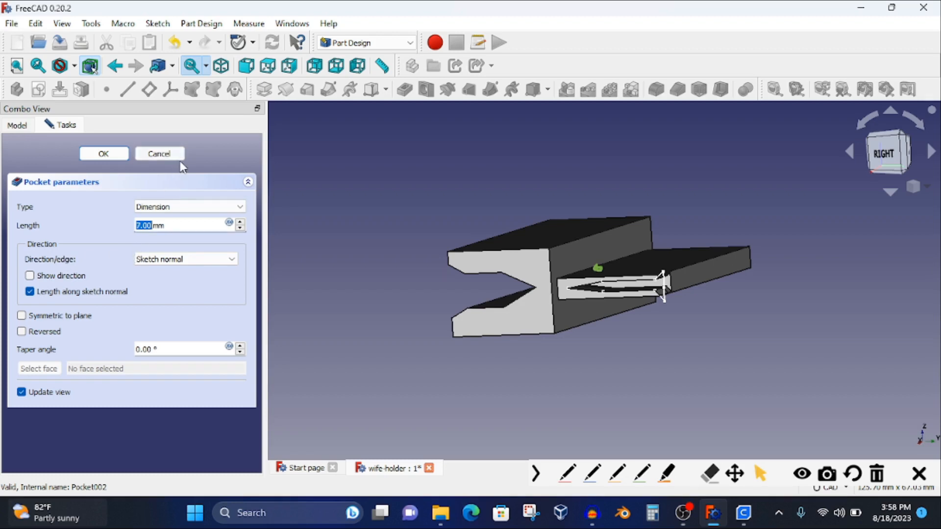
click(240, 208)
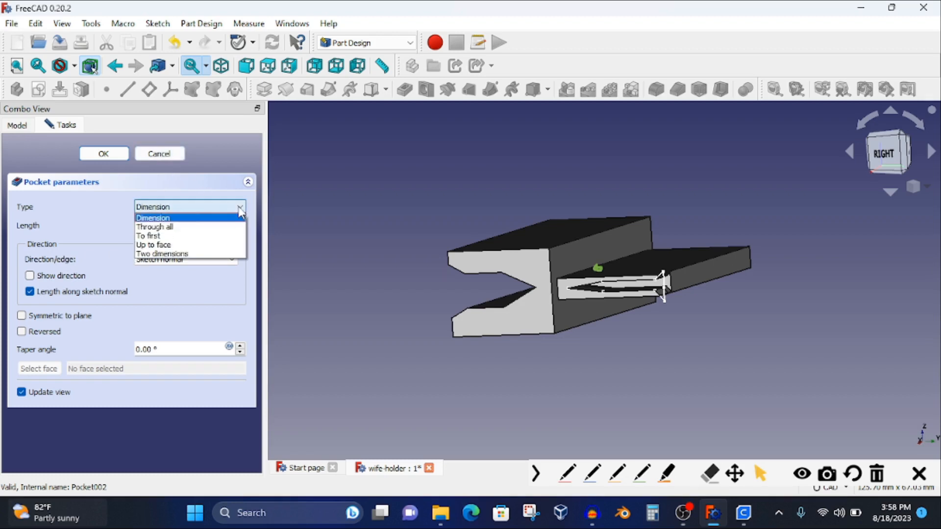
click(224, 227)
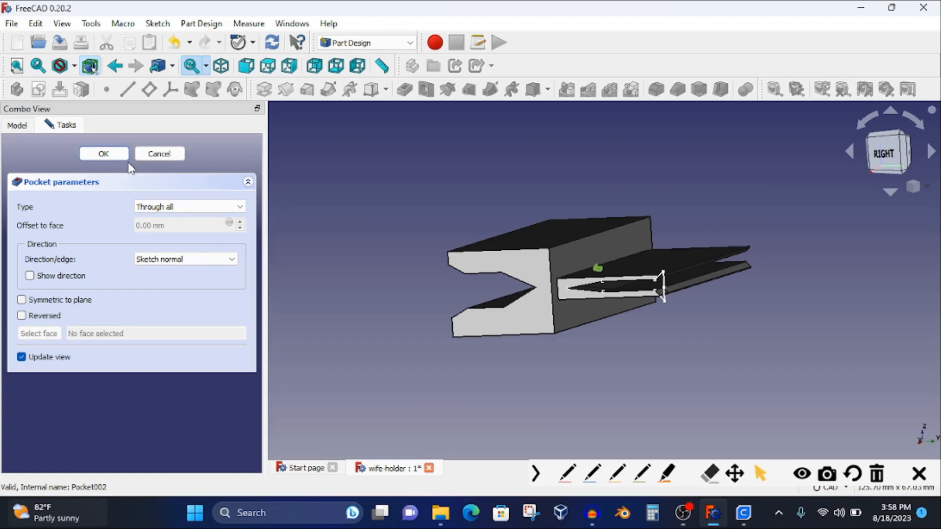
click(104, 154)
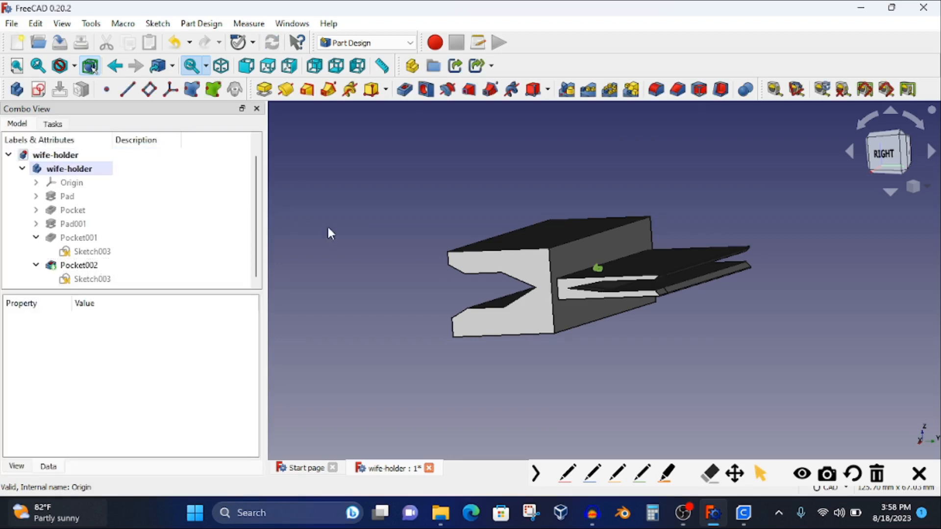
- Examine the slotted holder from the front, top, rear and side views
middle_drag(654, 353, 676, 350)
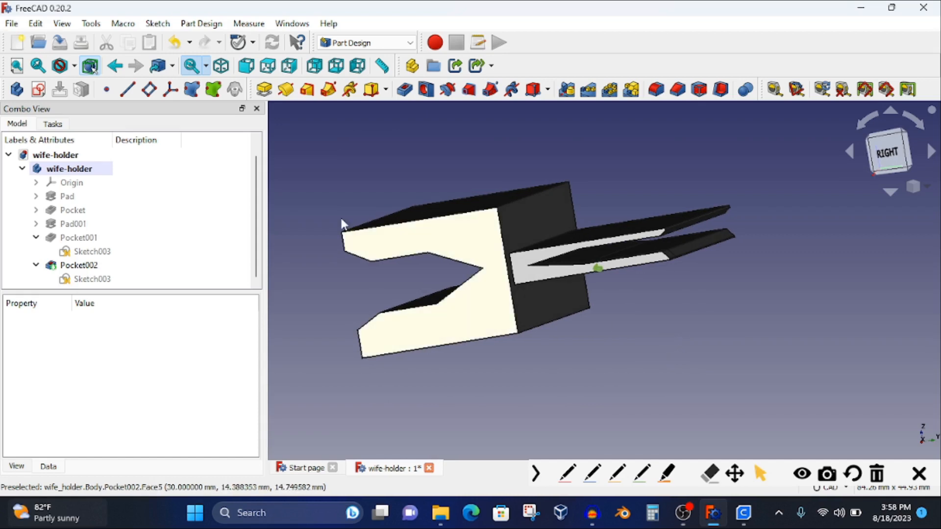
click(247, 68)
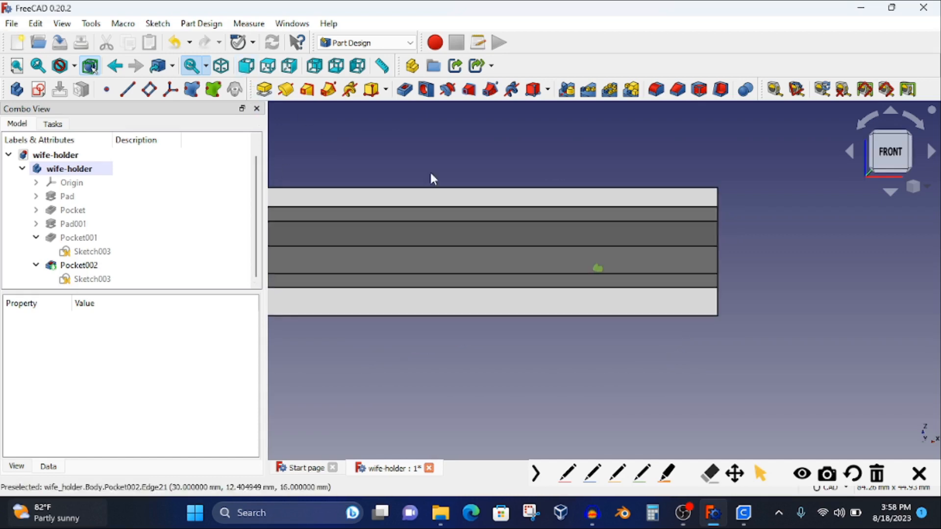
click(892, 190)
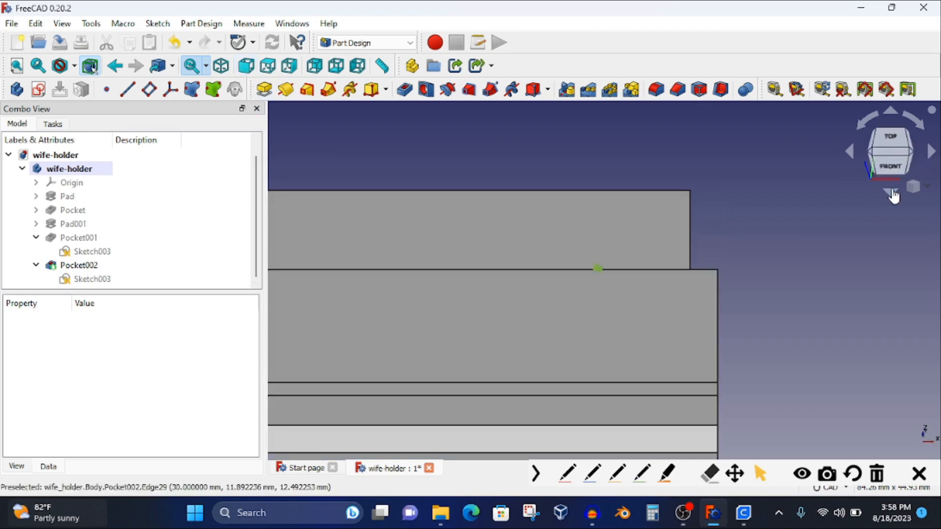
scroll(781, 282, down, 3)
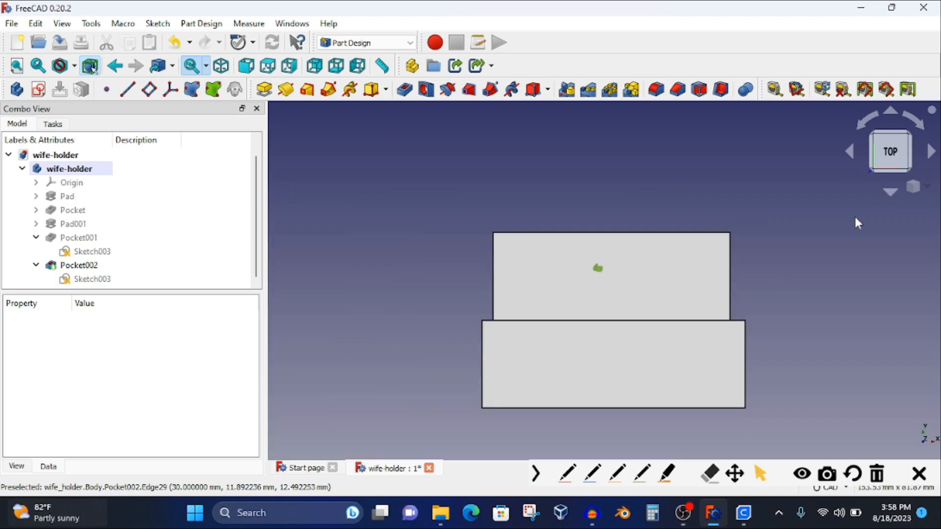
click(890, 189)
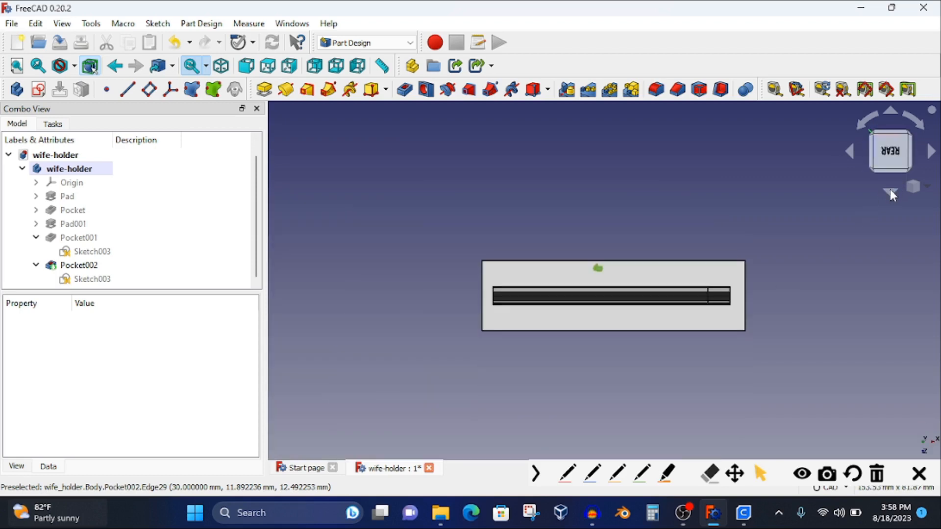
click(930, 158)
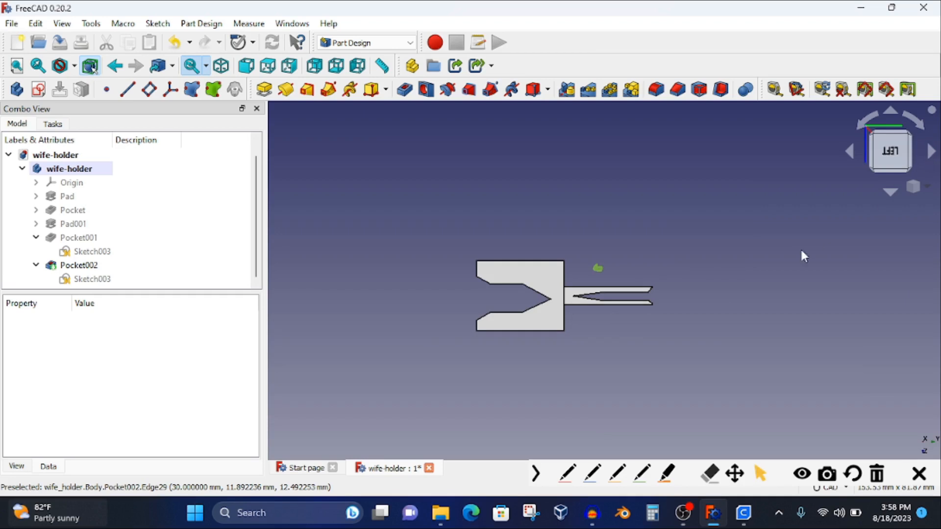
scroll(746, 270, up, 2)
middle_drag(538, 355, 586, 347)
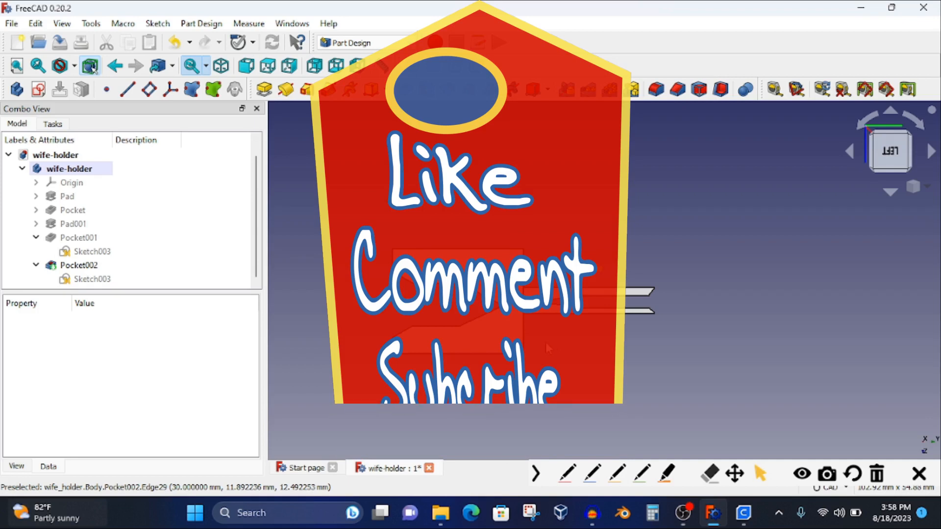
- Reopen Sketch003 under Pocket002, slightly reposition the outer corner points of the slot profile's flared end, and close the sketch
double_click(87, 279)
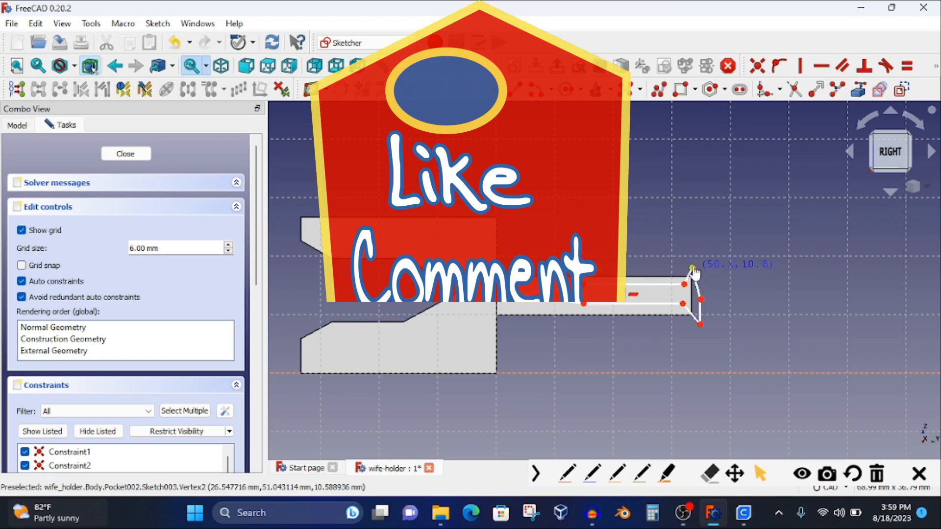
drag(701, 324, 704, 326)
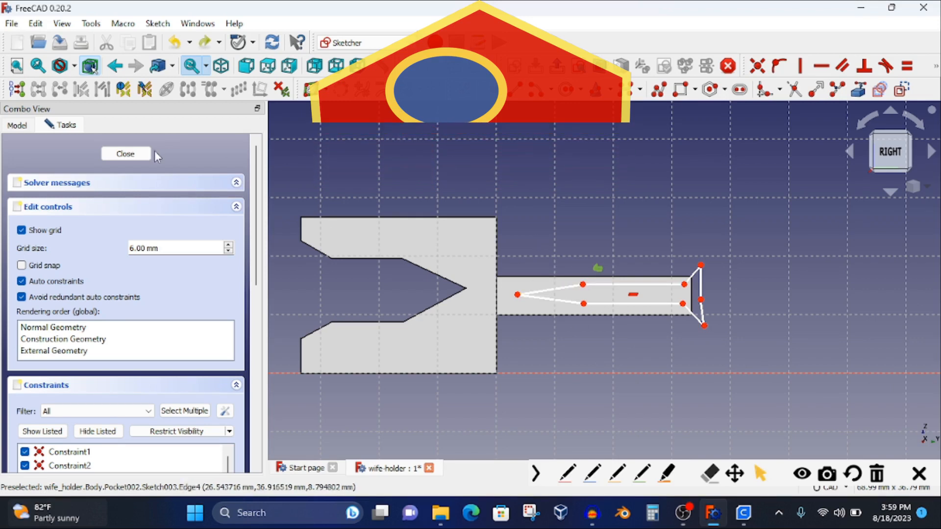
click(126, 154)
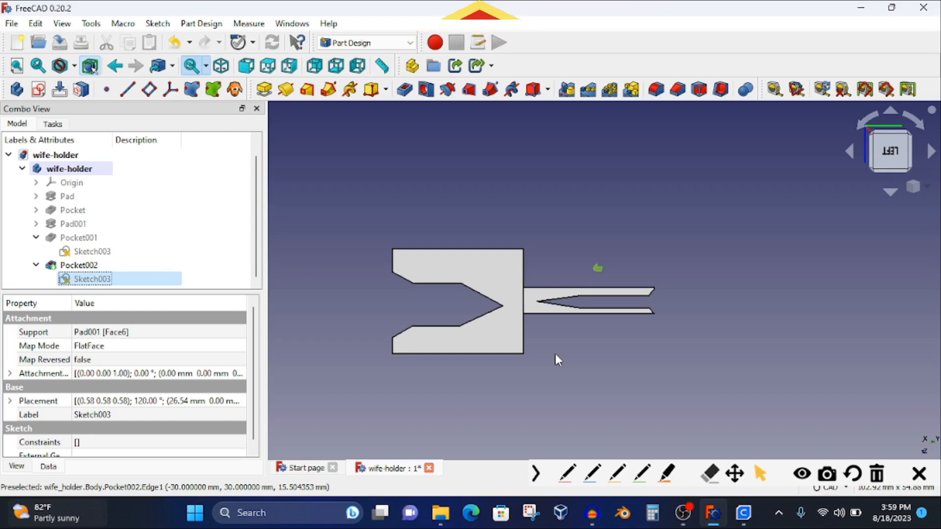
click(689, 521)
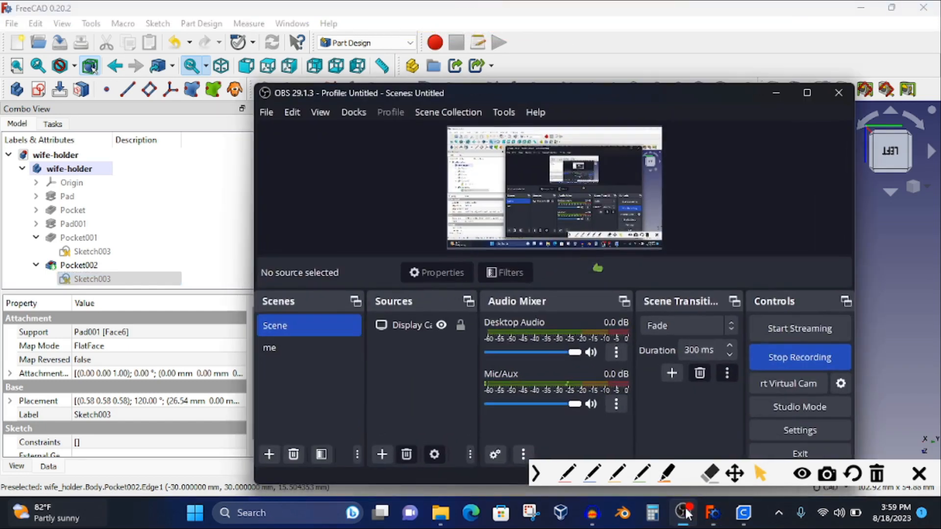